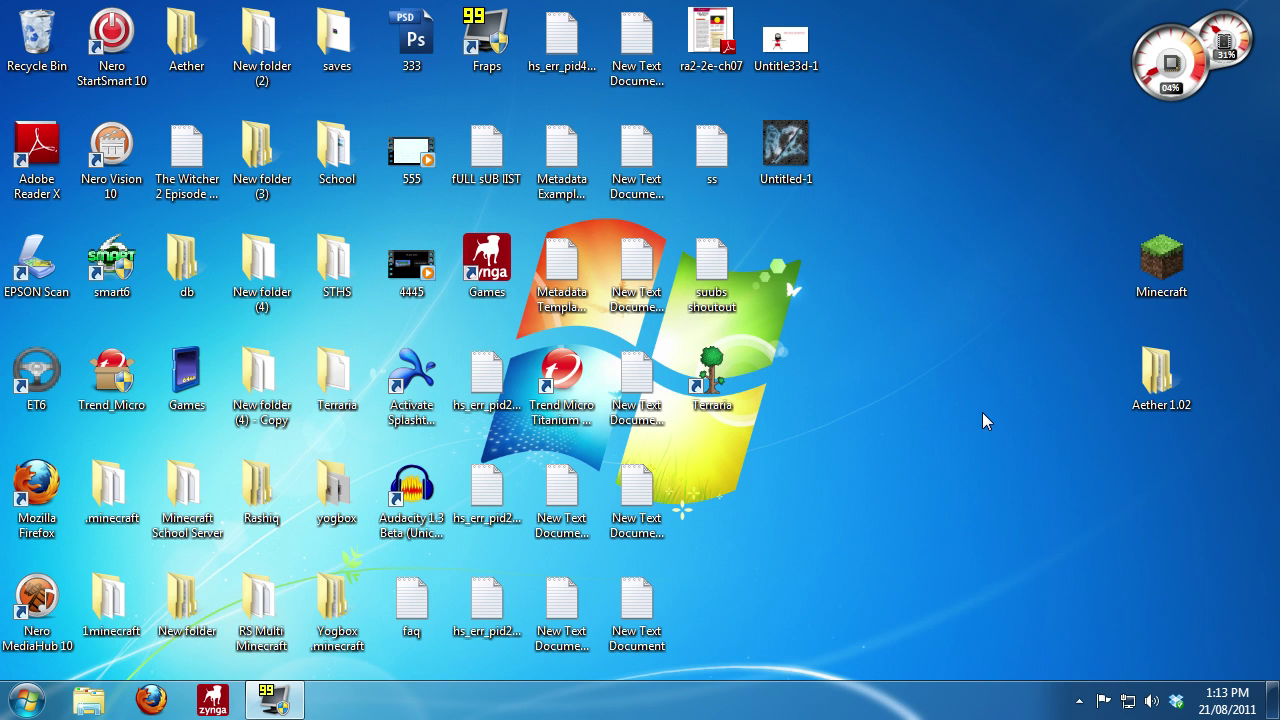
Open the Aether 1.02 folder snapped to half the screen, review its mod archives, and minimise the window
{"action": "double_click", "coordinate": [1149, 390]}
{"action": "key", "text": "super+Right"}
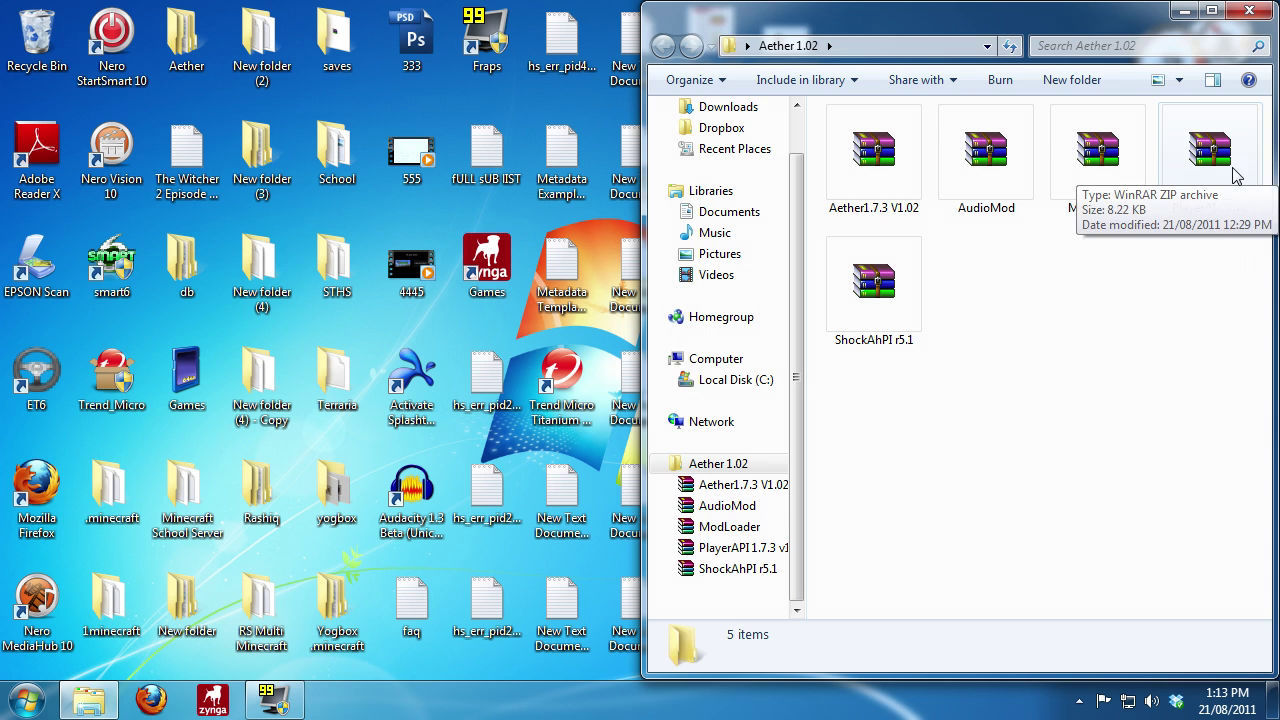
{"action": "left_click", "coordinate": [1184, 12]}
Launch Minecraft, force a game update in the launcher options, log in to start the update, and close the game window
{"action": "double_click", "coordinate": [1163, 278]}
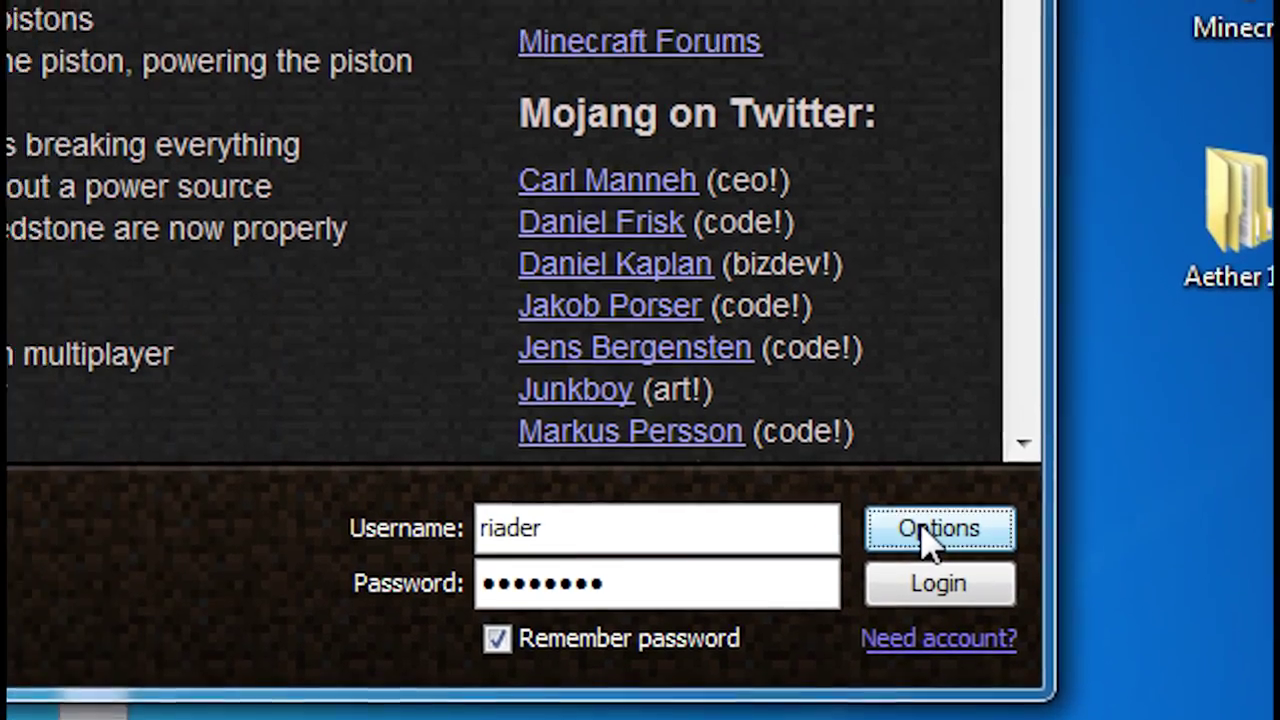
{"action": "left_click", "coordinate": [668, 420]}
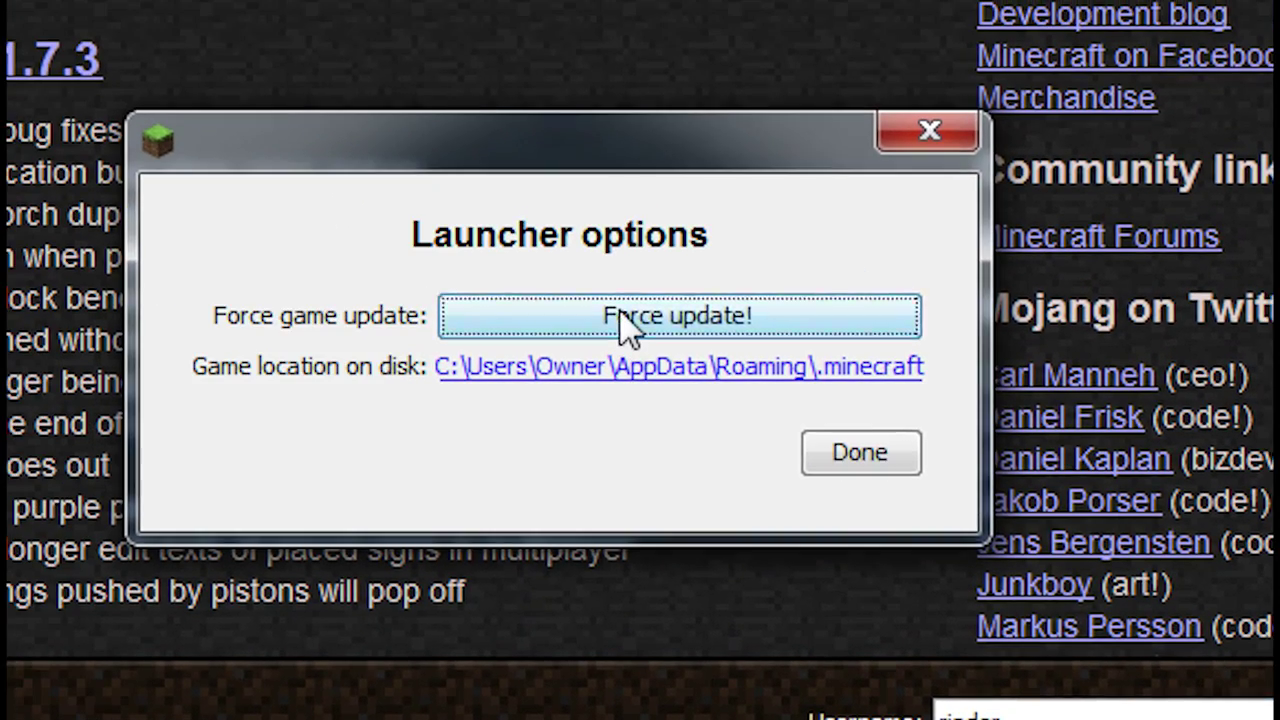
{"action": "left_click", "coordinate": [625, 325]}
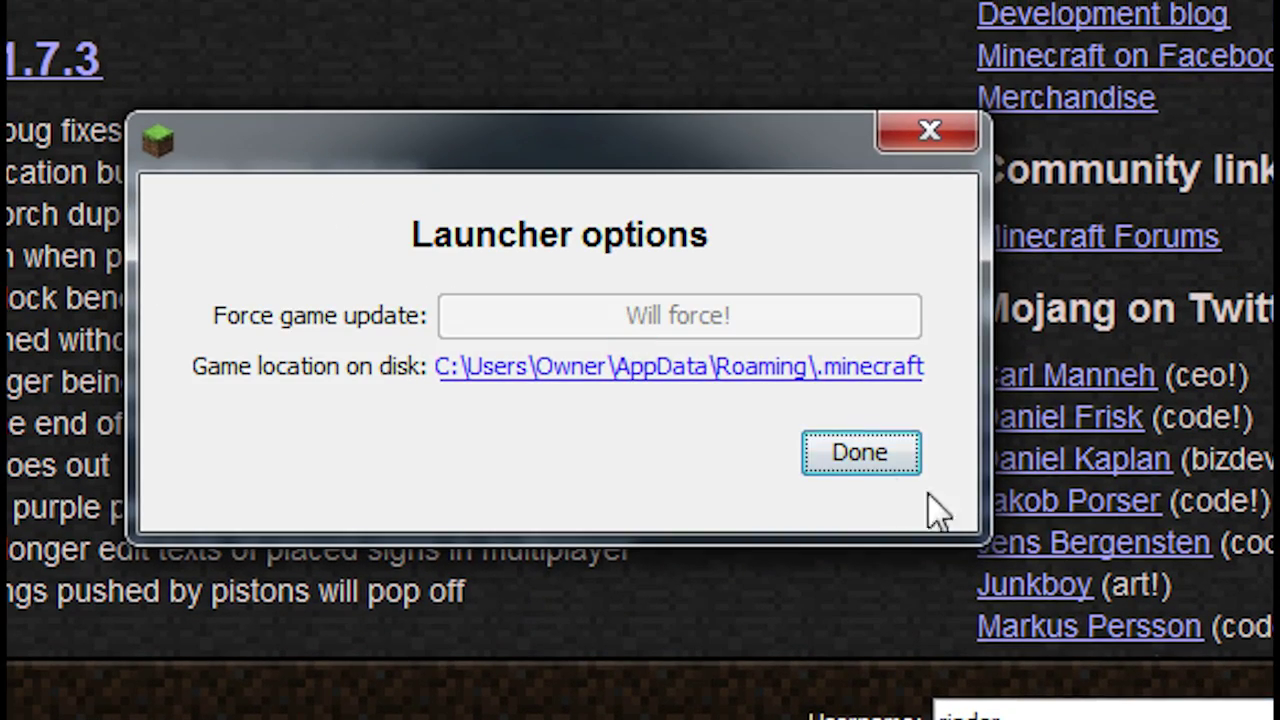
{"action": "left_click", "coordinate": [884, 472]}
{"action": "left_click", "coordinate": [1077, 582]}
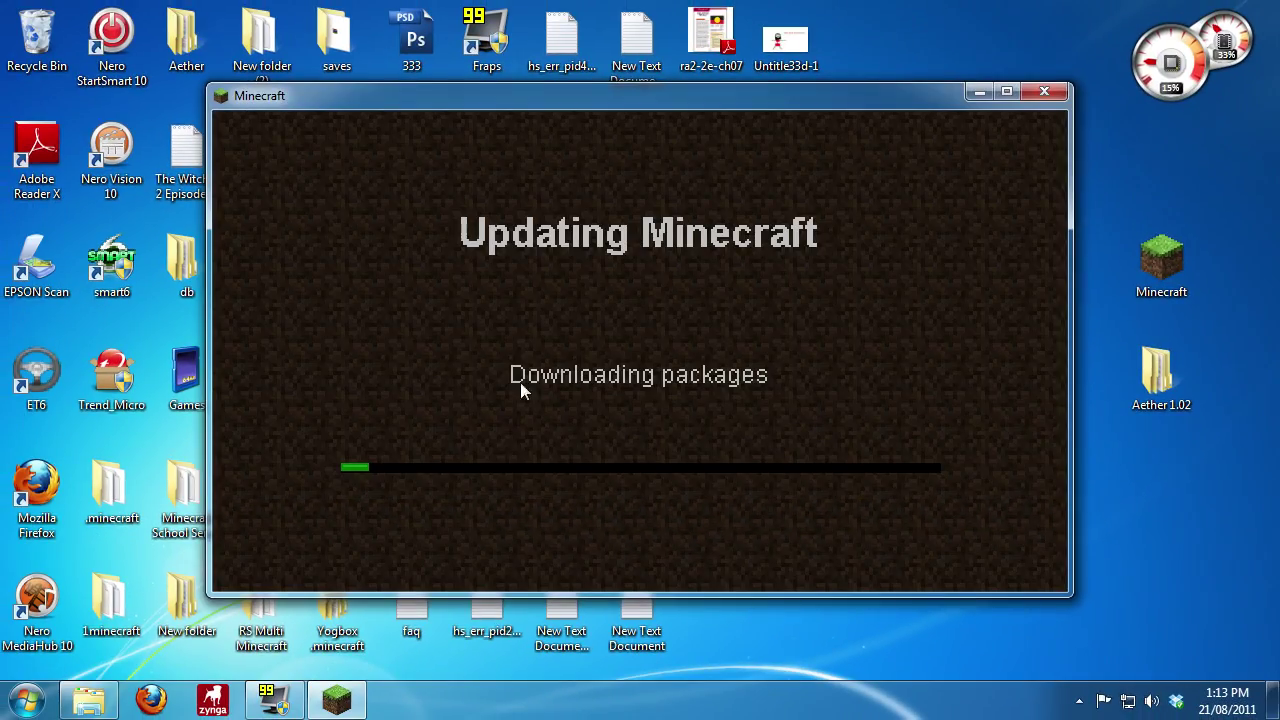
{"action": "left_click", "coordinate": [1043, 93]}
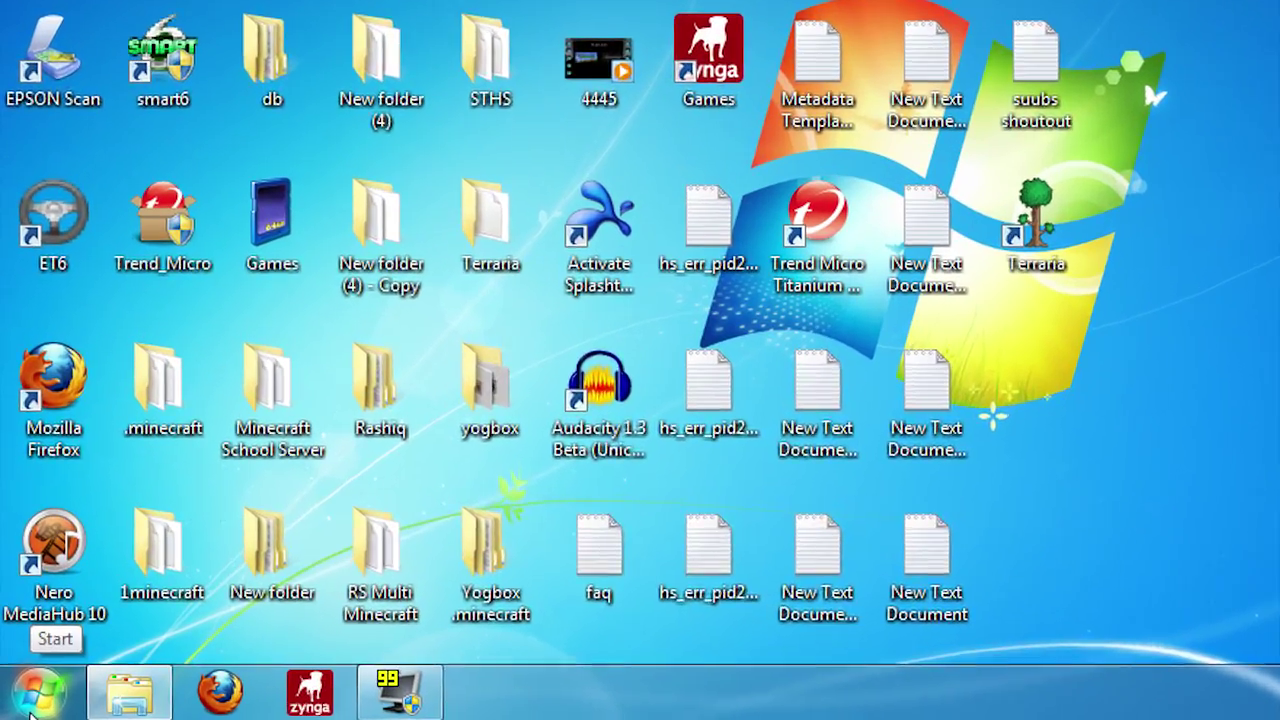
{"action": "left_click", "coordinate": [32, 710]}
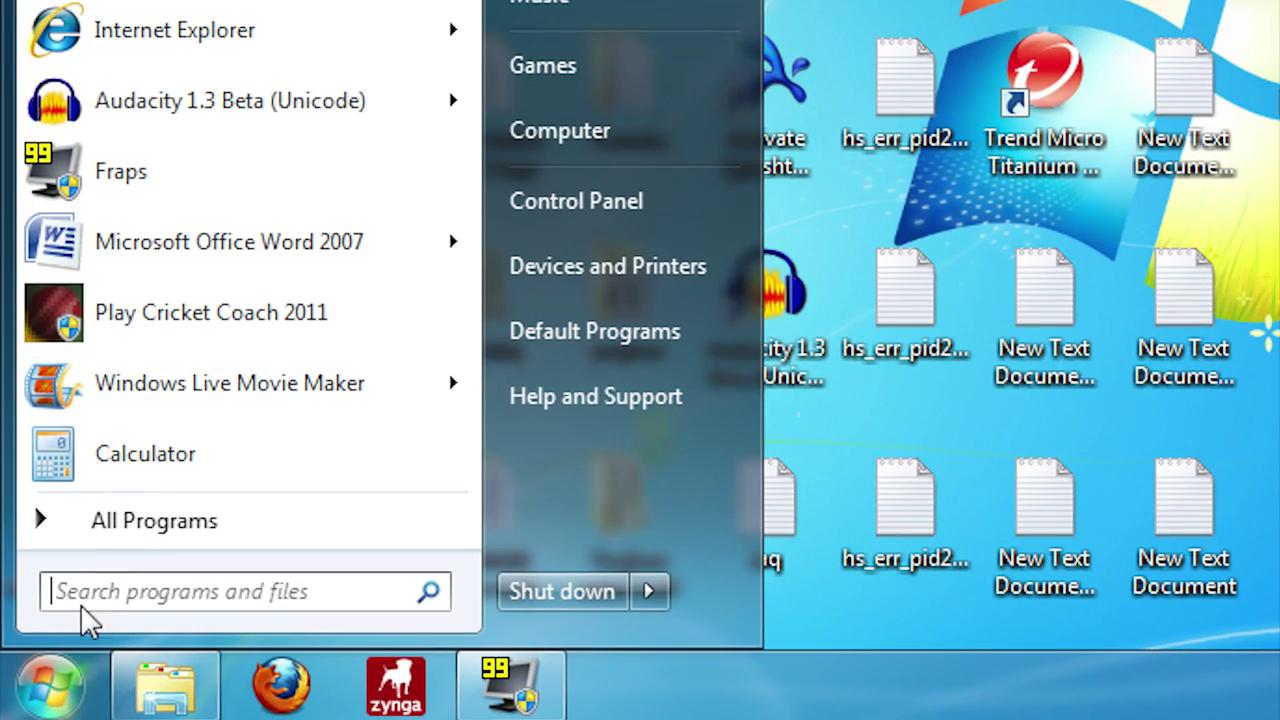
{"action": "type", "text": "run"}
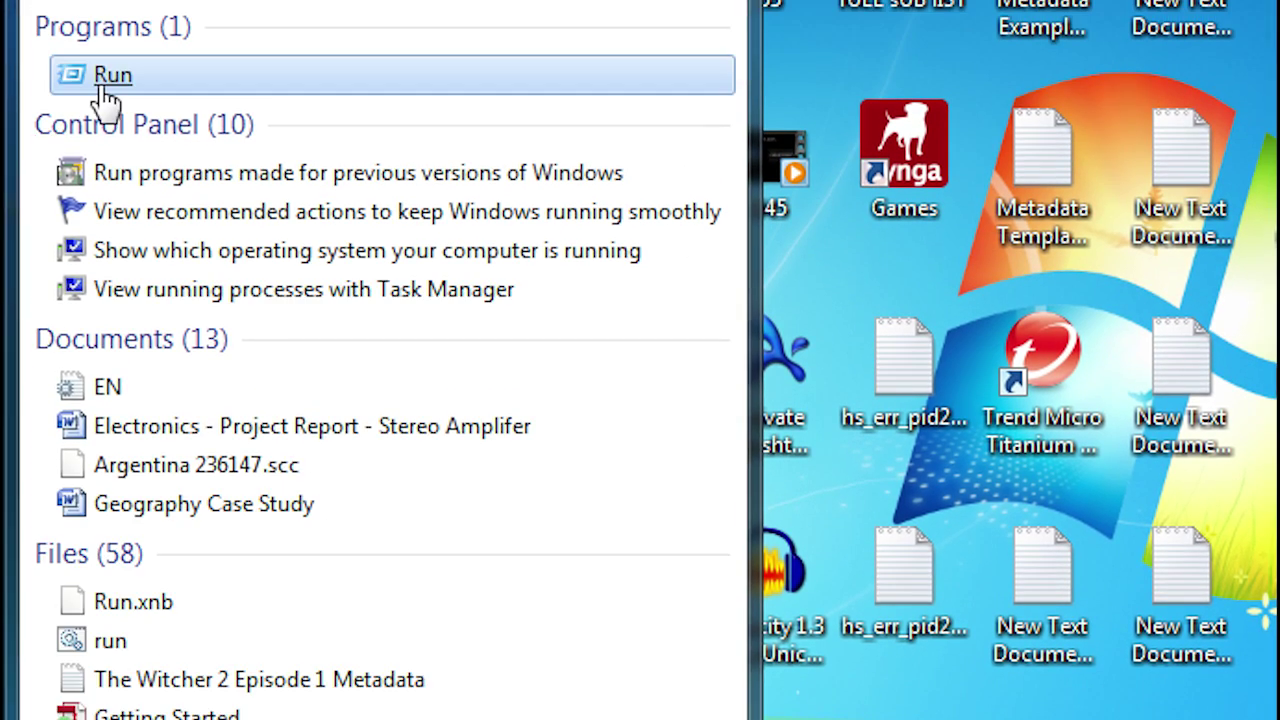
{"action": "left_click", "coordinate": [107, 97]}
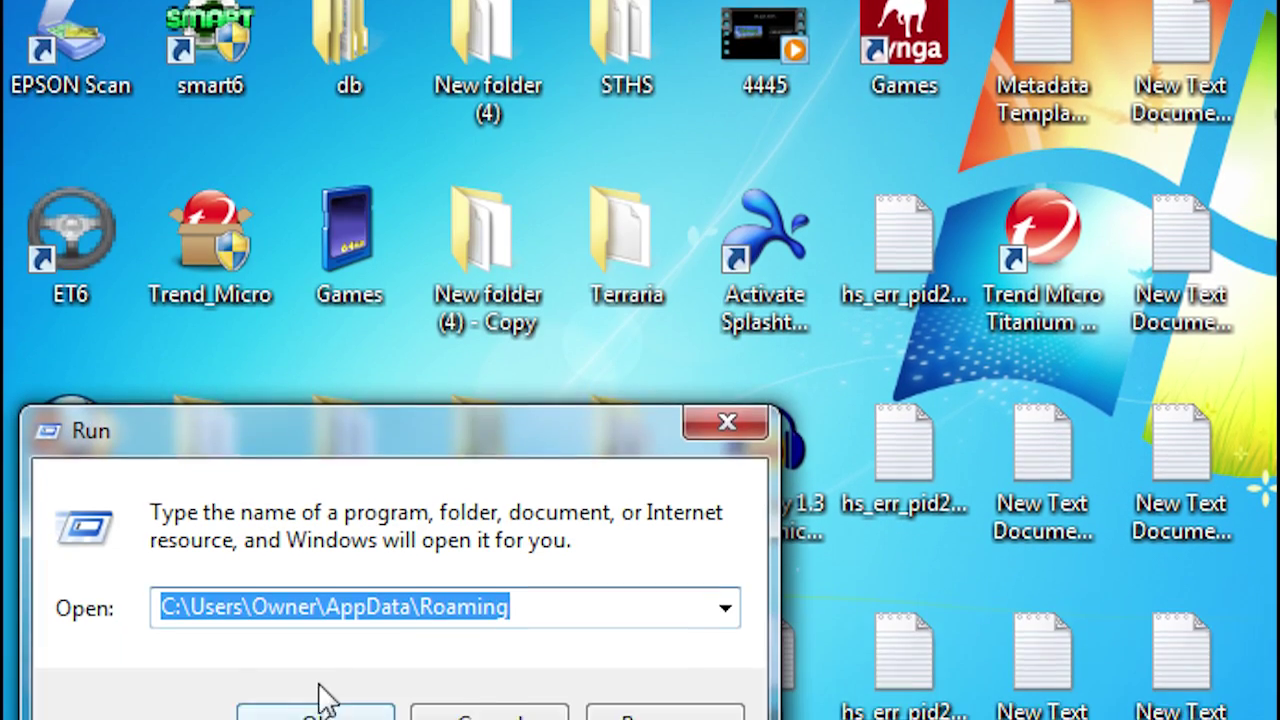
{"action": "type", "text": "%appdata%"}
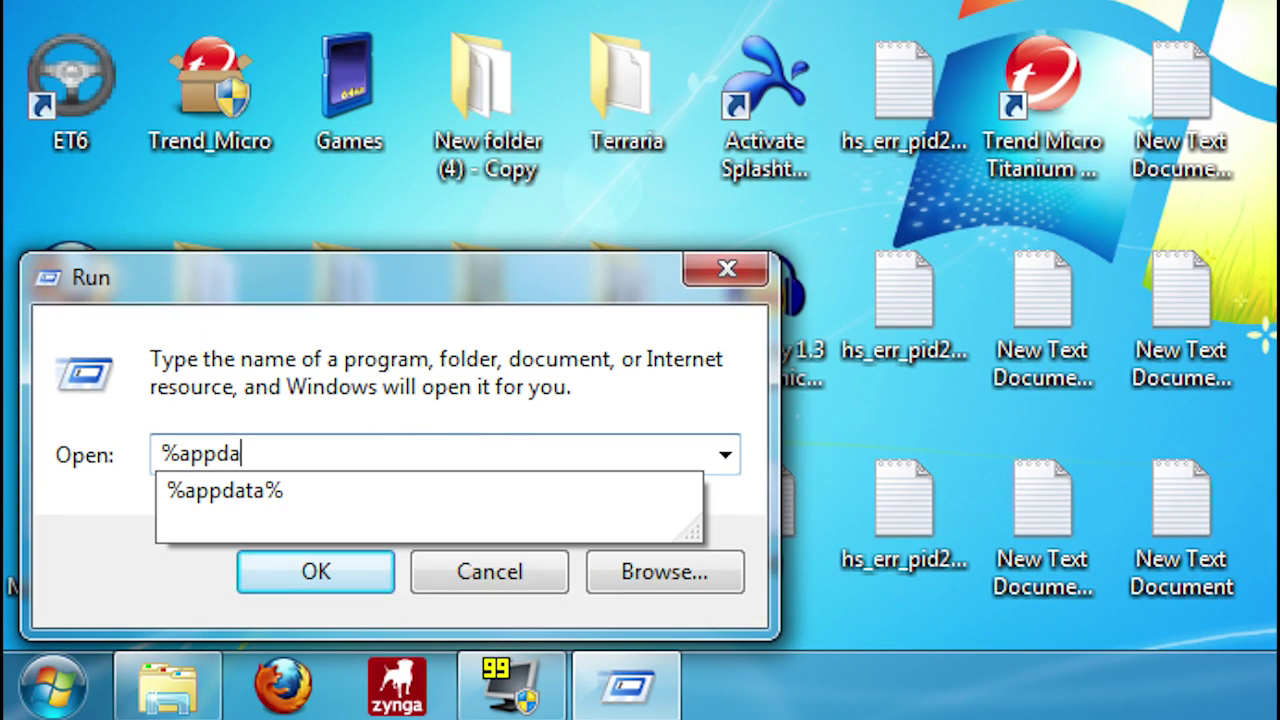
{"action": "left_click", "coordinate": [518, 575]}
Open the AppData Roaming folder by searching for %appdata% and move its window up for a clear view
{"action": "key", "text": "super"}
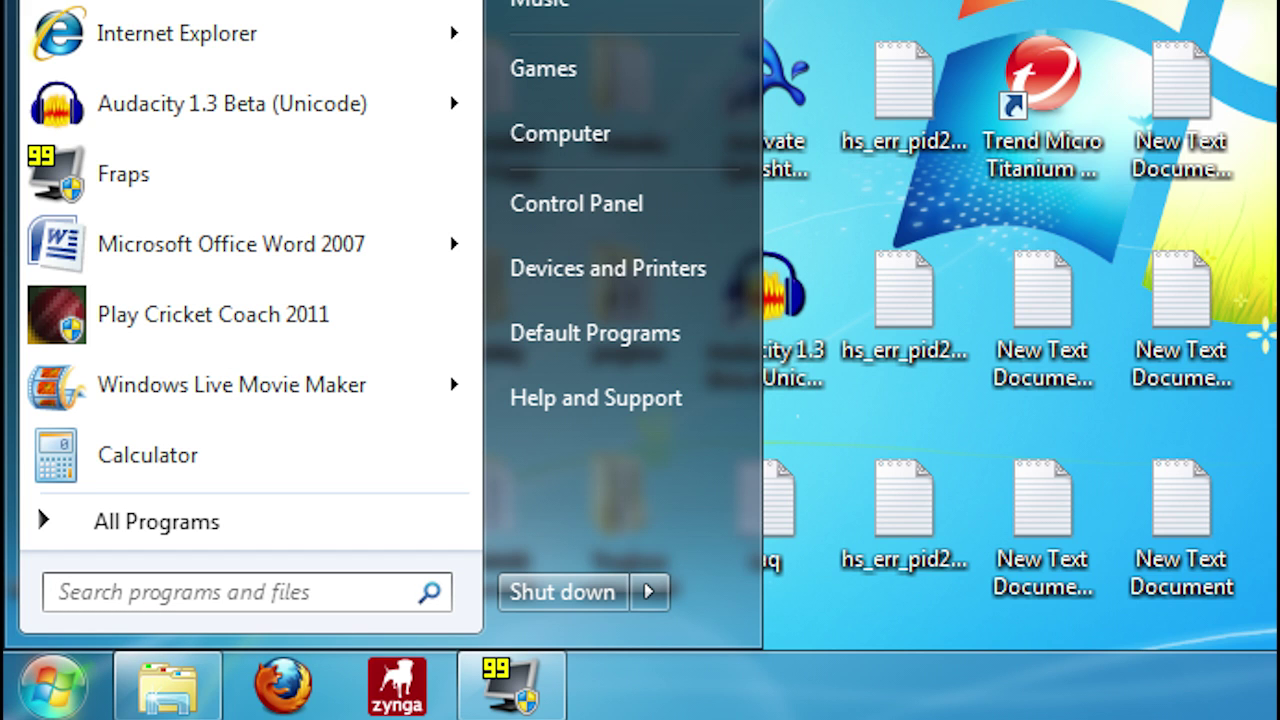
{"action": "type", "text": "%appdata%"}
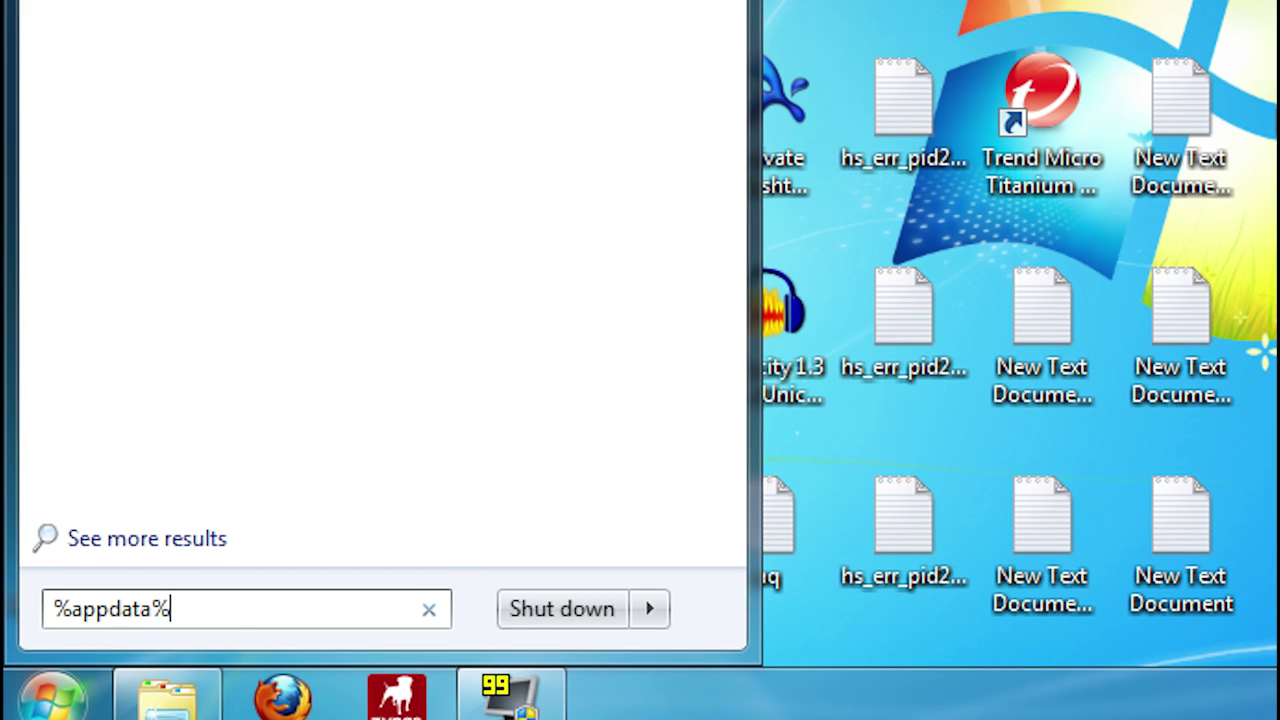
{"action": "left_click", "coordinate": [92, 76]}
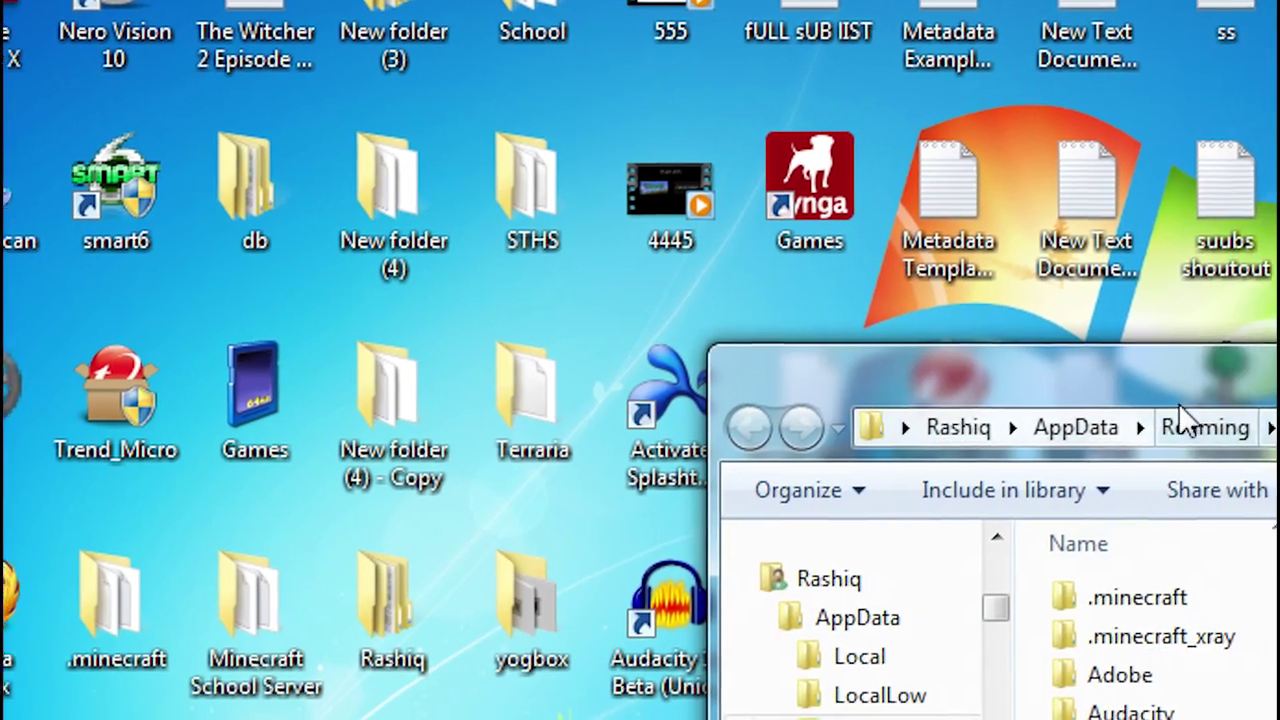
{"action": "left_click_drag", "start_coordinate": [1180, 408], "coordinate": [903, 263]}
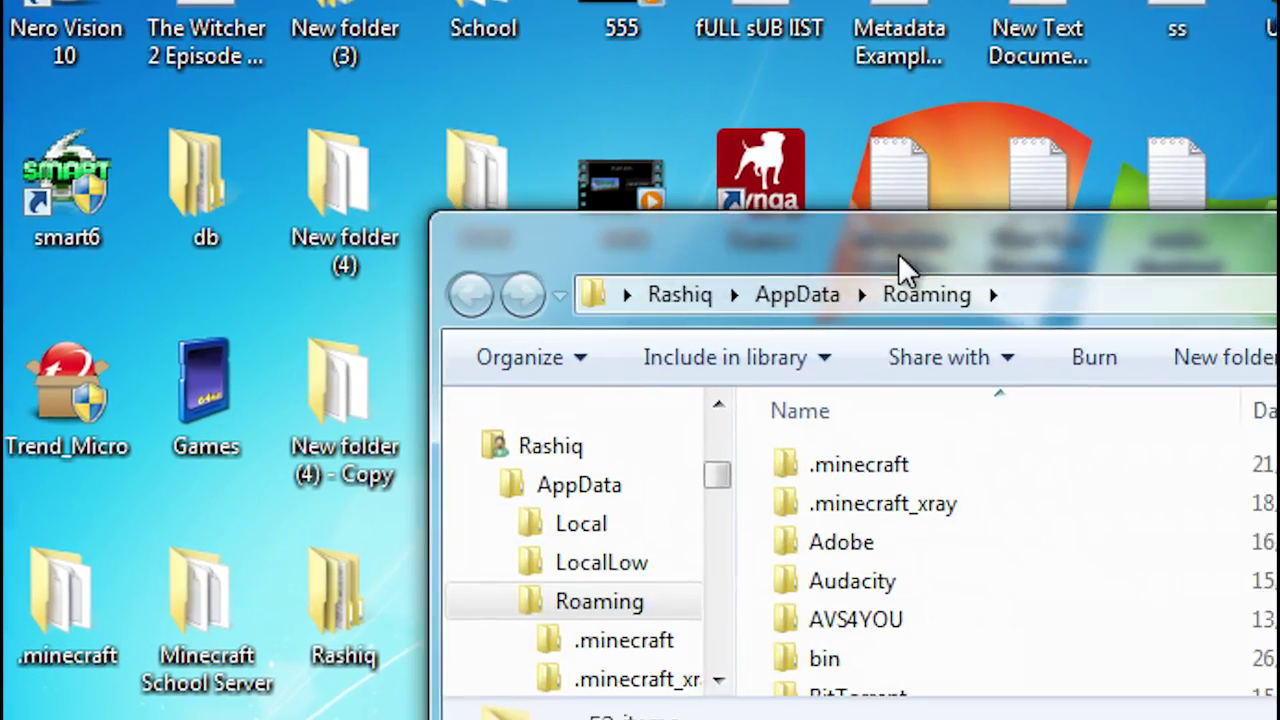
Delete the .minecraft folder from Roaming to the Recycle Bin and close the folder window
{"action": "left_click", "coordinate": [830, 478]}
{"action": "key", "text": "Delete"}
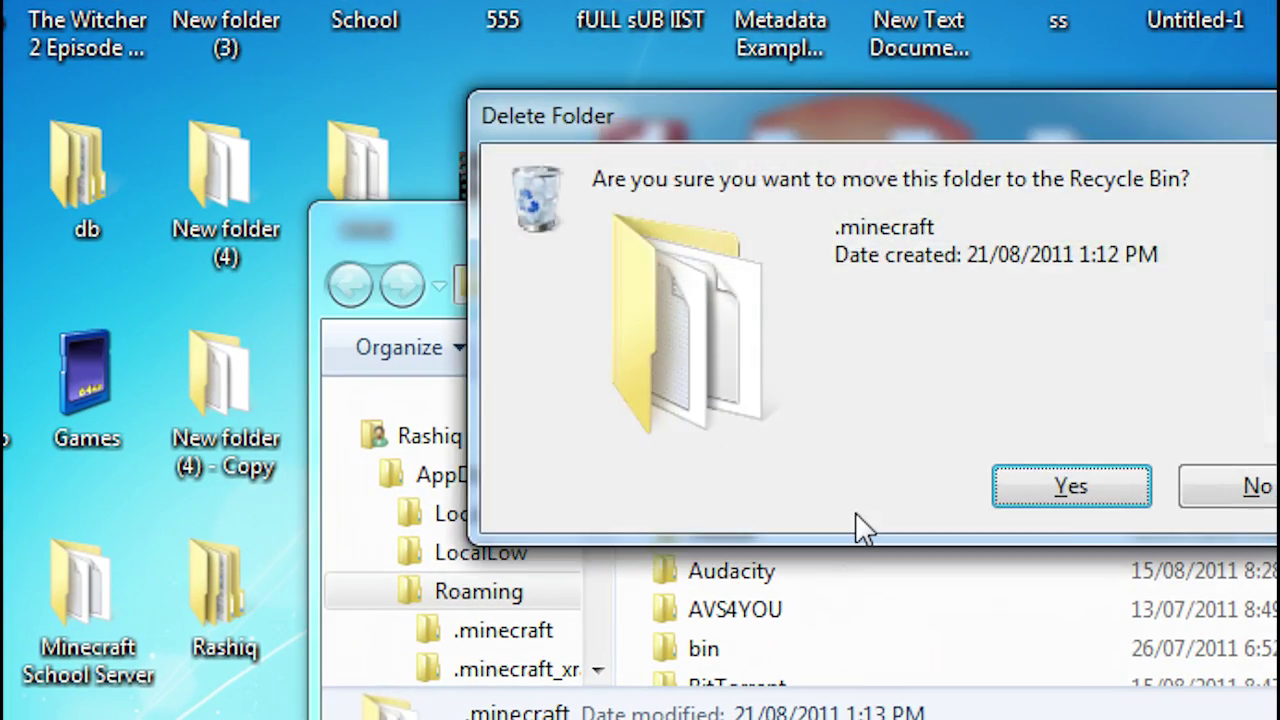
{"action": "left_click", "coordinate": [1071, 487]}
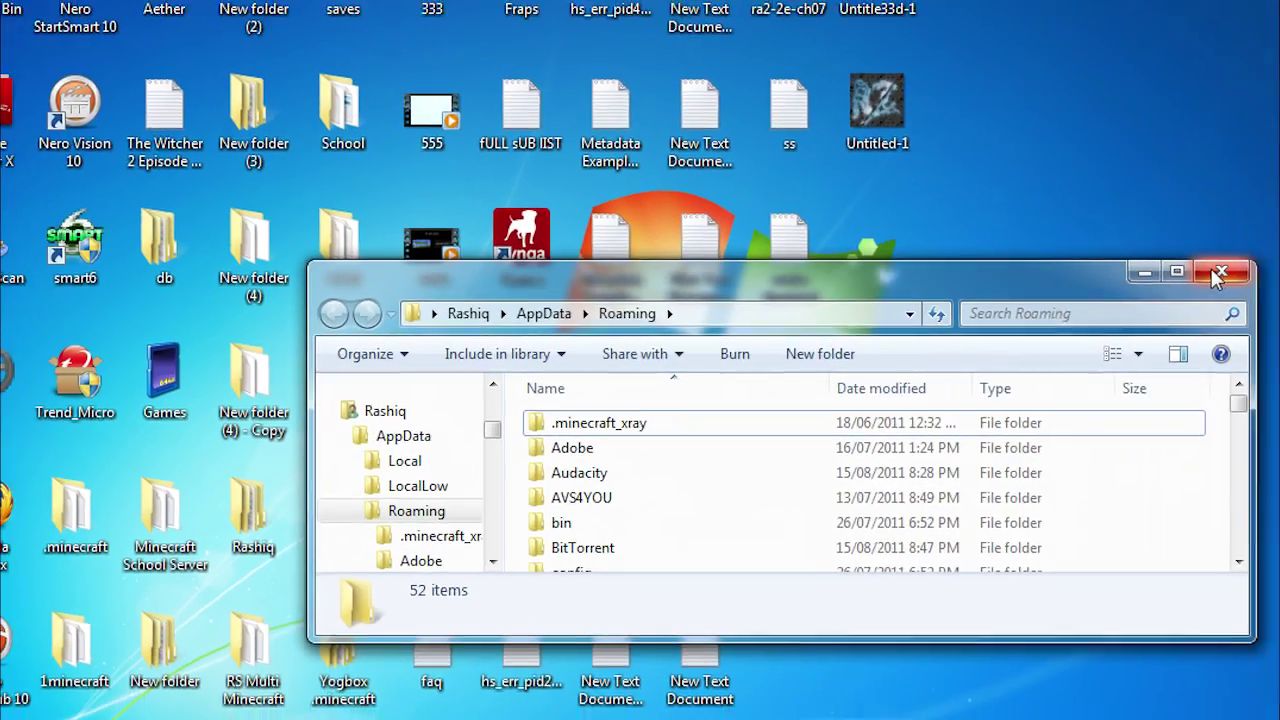
{"action": "left_click", "coordinate": [1218, 275]}
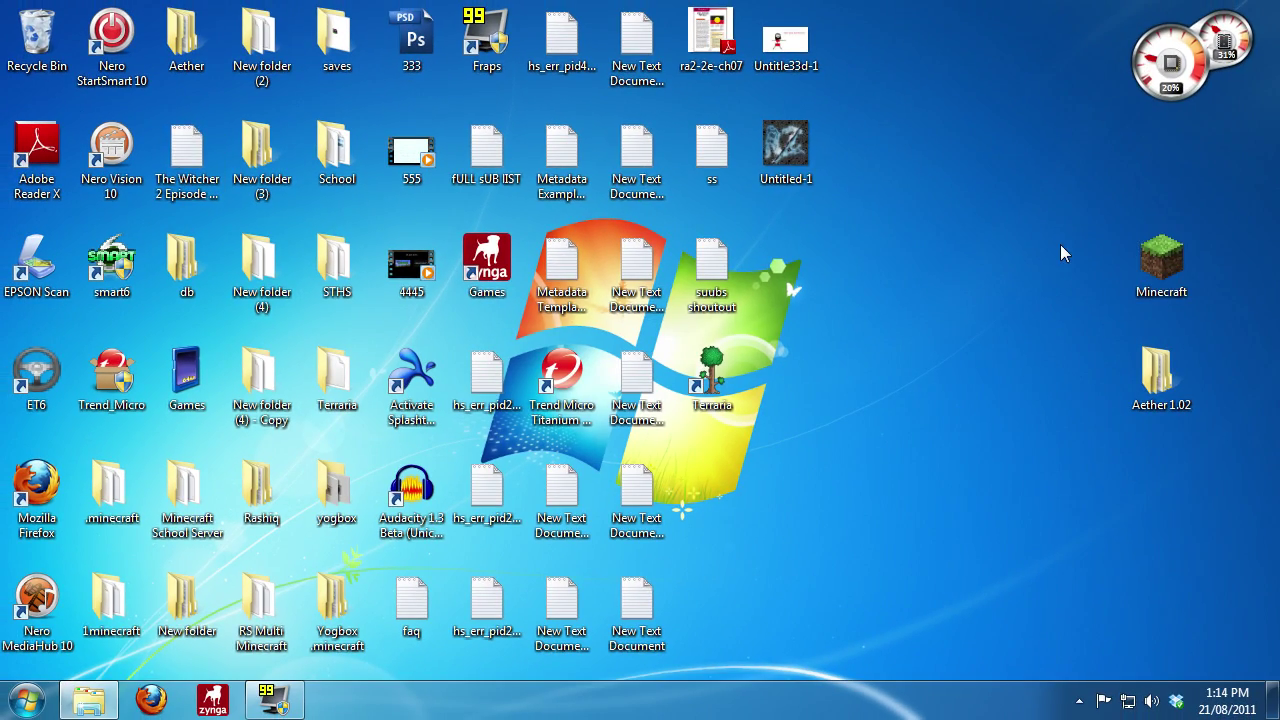
Launch Minecraft, enter the account username and password with Remember password enabled, log in to reinstall the game, and close it at the title screen
{"action": "double_click", "coordinate": [1191, 263]}
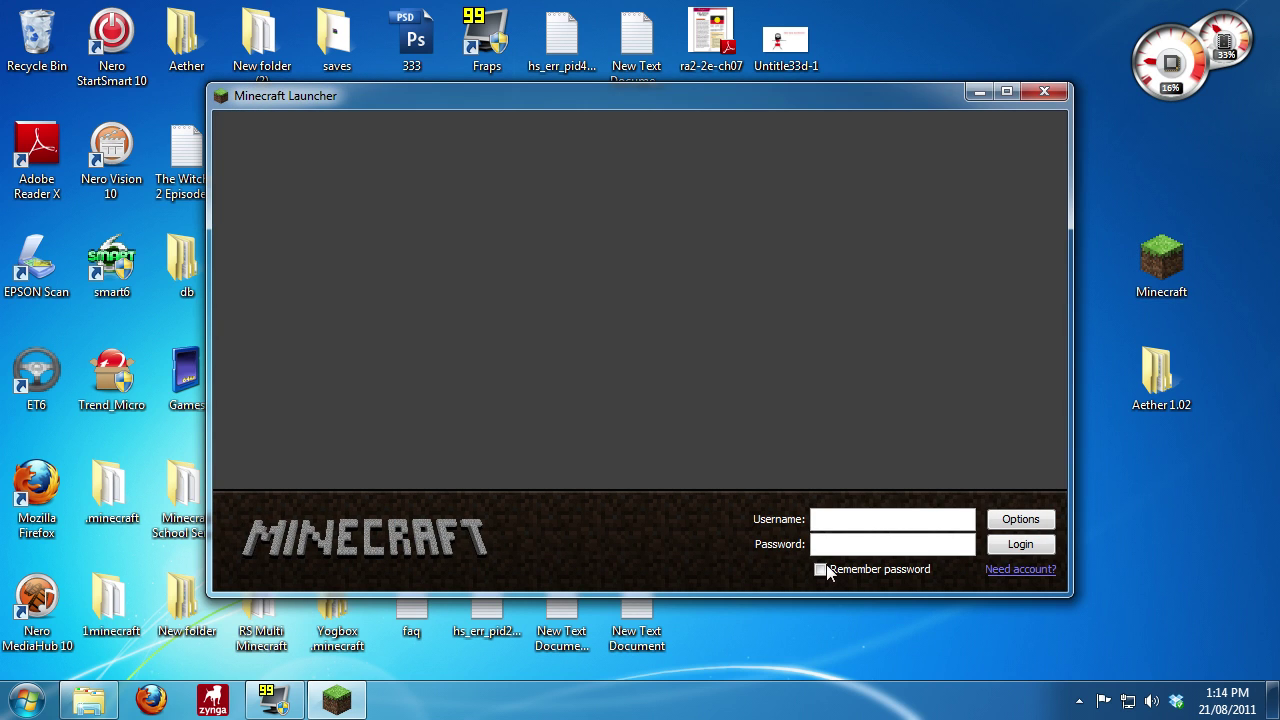
{"action": "left_click", "coordinate": [820, 568]}
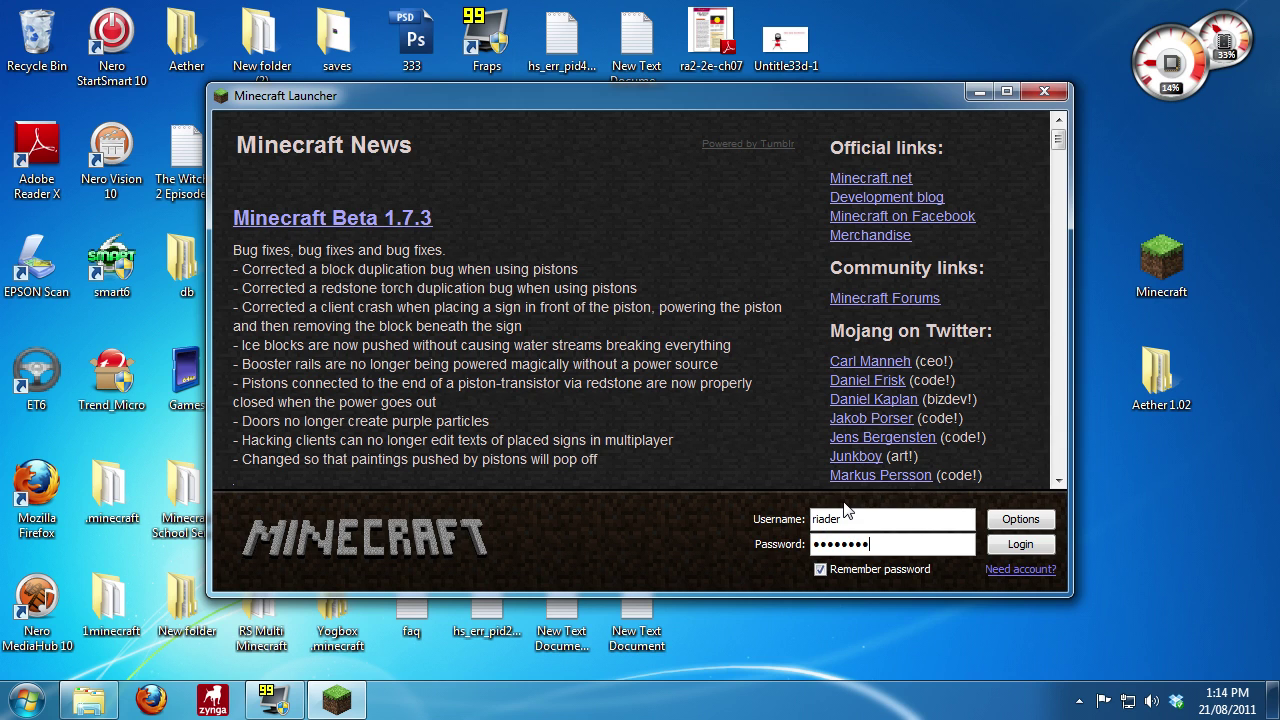
{"action": "left_click", "coordinate": [1016, 544]}
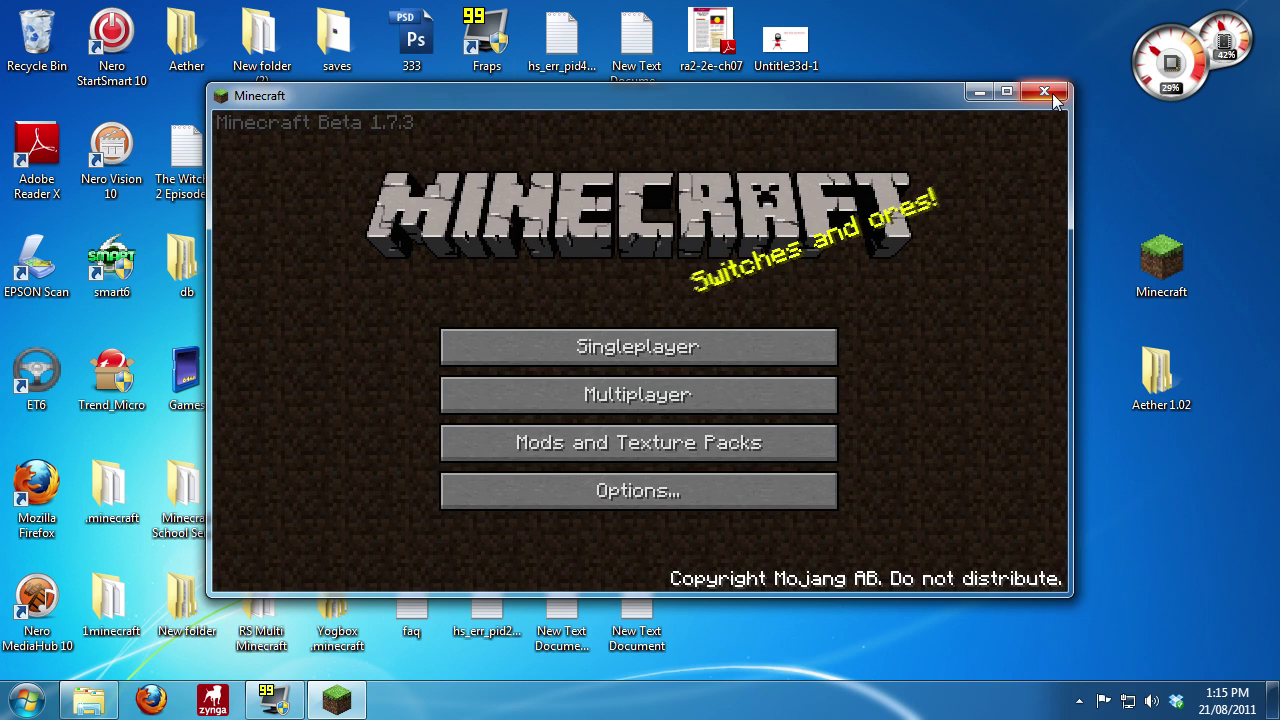
{"action": "left_click", "coordinate": [1045, 92]}
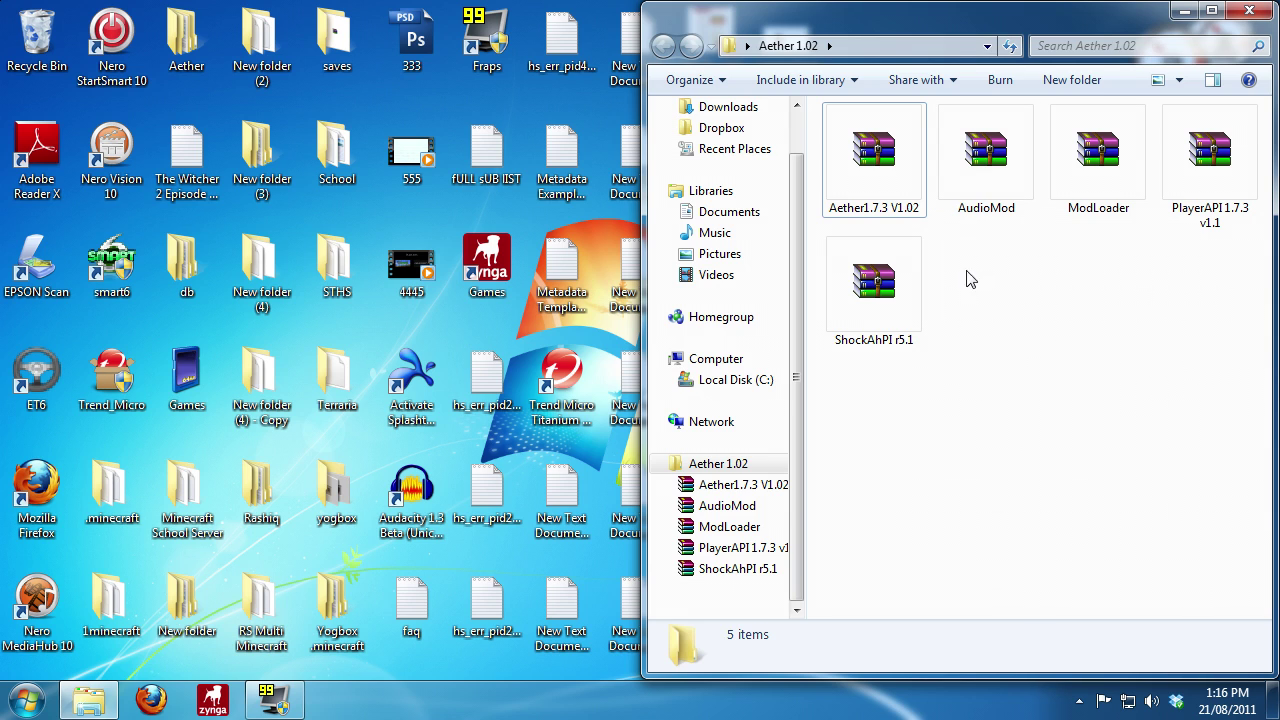
Open the AppData Roaming folder again with %appdata%, keeping the Aether 1.02 folder alongside
{"action": "left_click", "coordinate": [27, 700]}
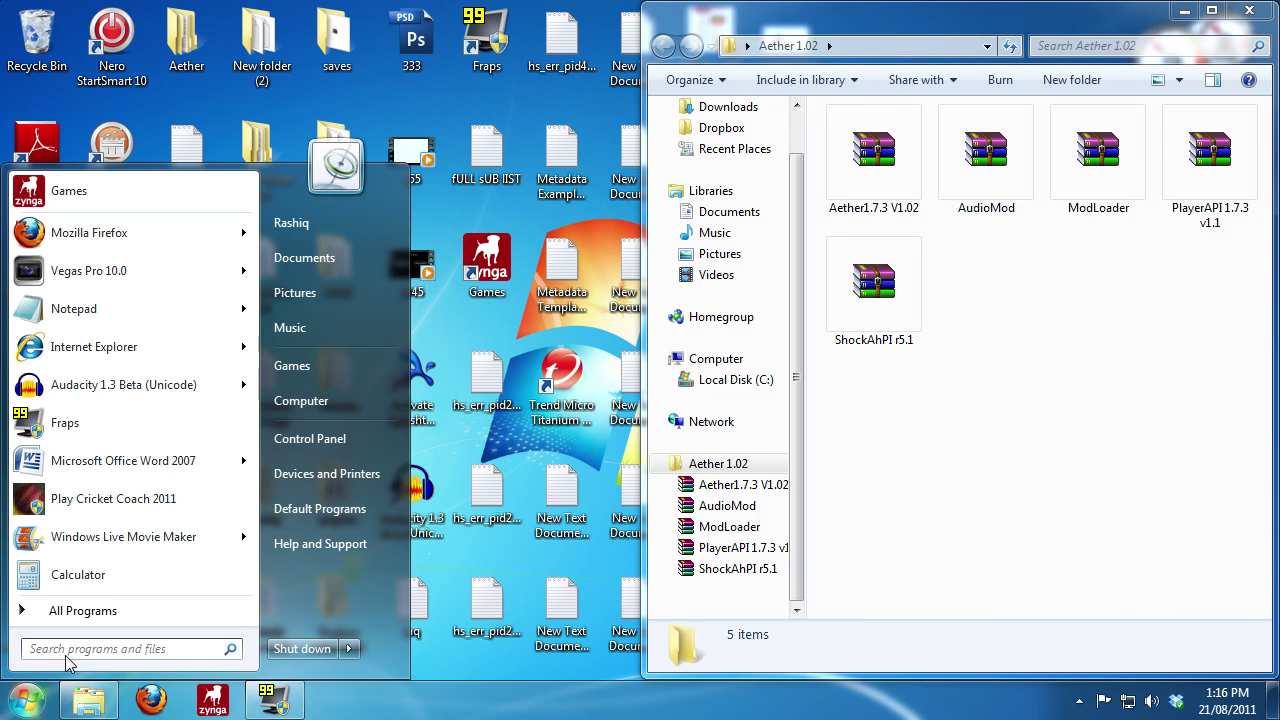
{"action": "left_click", "coordinate": [66, 652]}
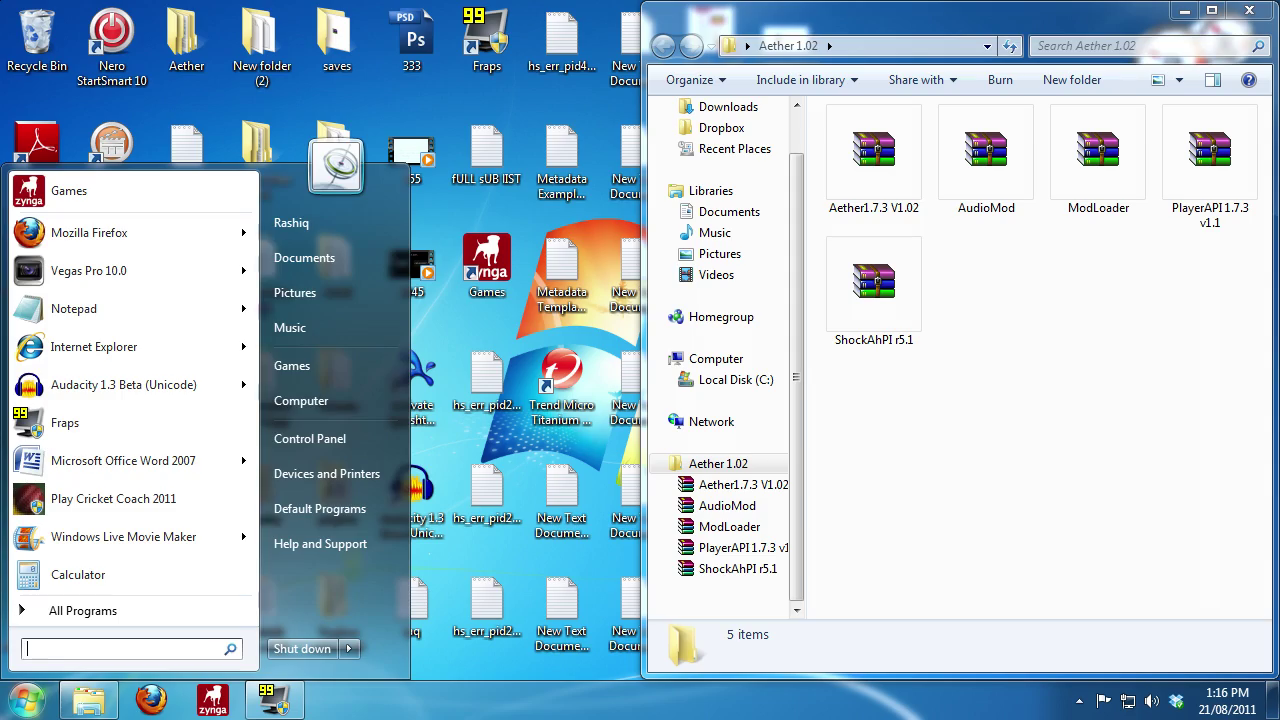
{"action": "type", "text": "%"}
{"action": "key", "text": "BackSpace"}
{"action": "type", "text": "%appdat"}
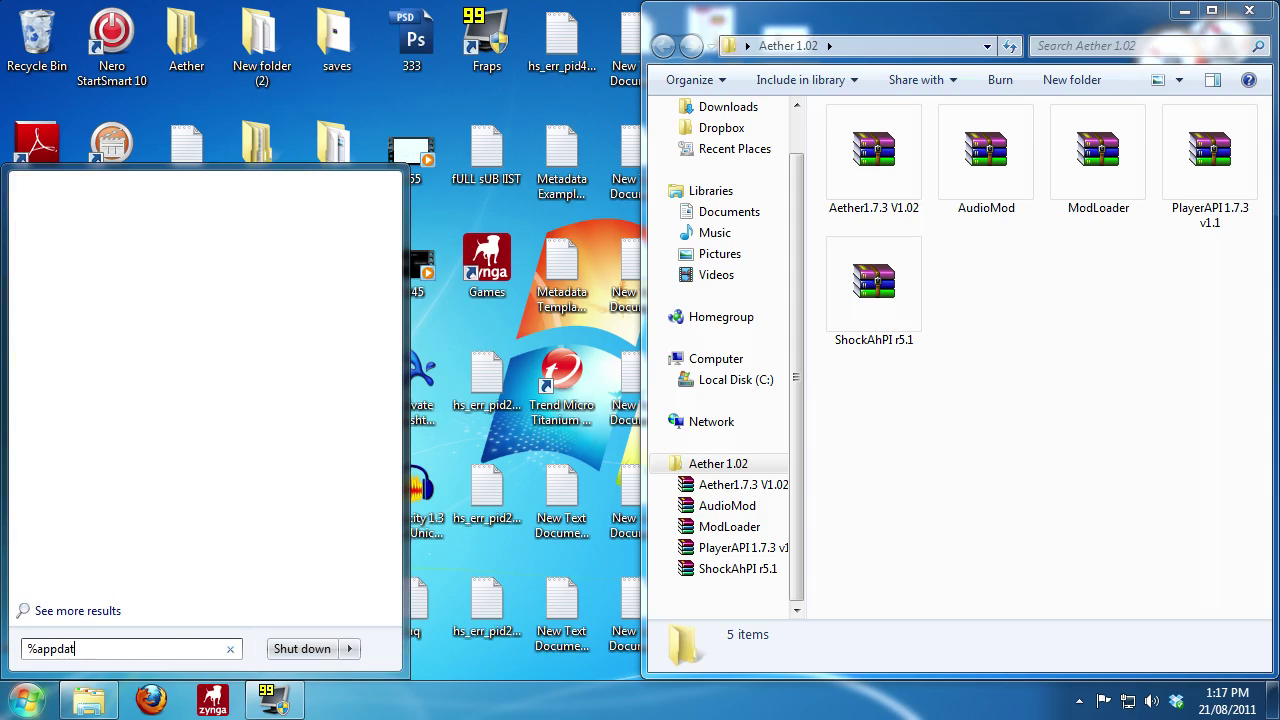
{"action": "type", "text": "a%"}
{"action": "left_click", "coordinate": [80, 213]}
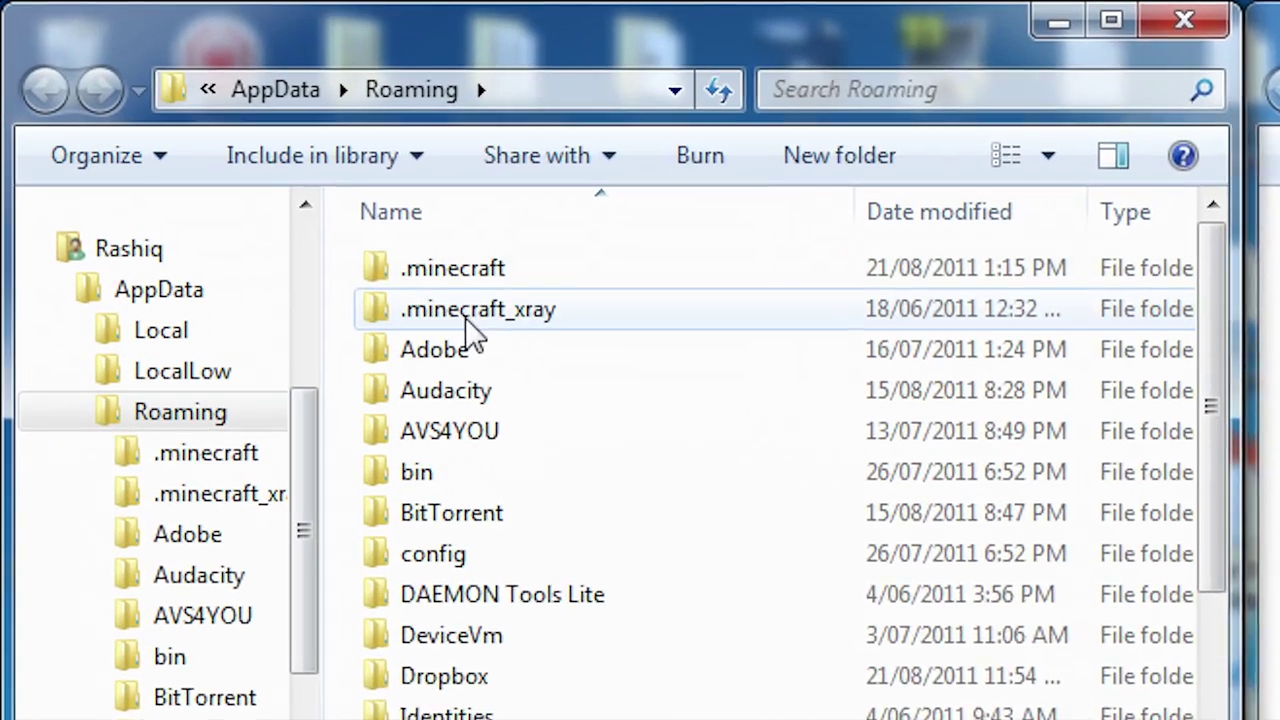
Open the minecraft file from the .minecraft bin folder with WinRAR and dismiss the licence reminder
{"action": "double_click", "coordinate": [350, 215]}
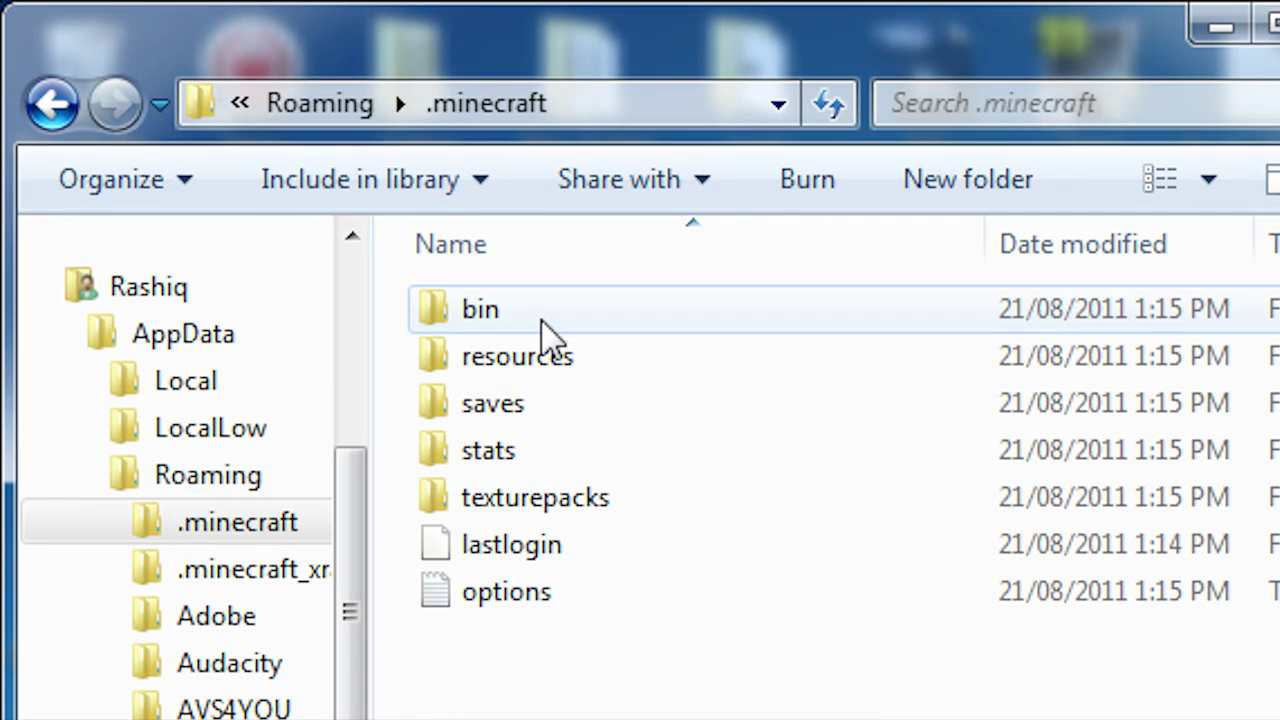
{"action": "double_click", "coordinate": [505, 322]}
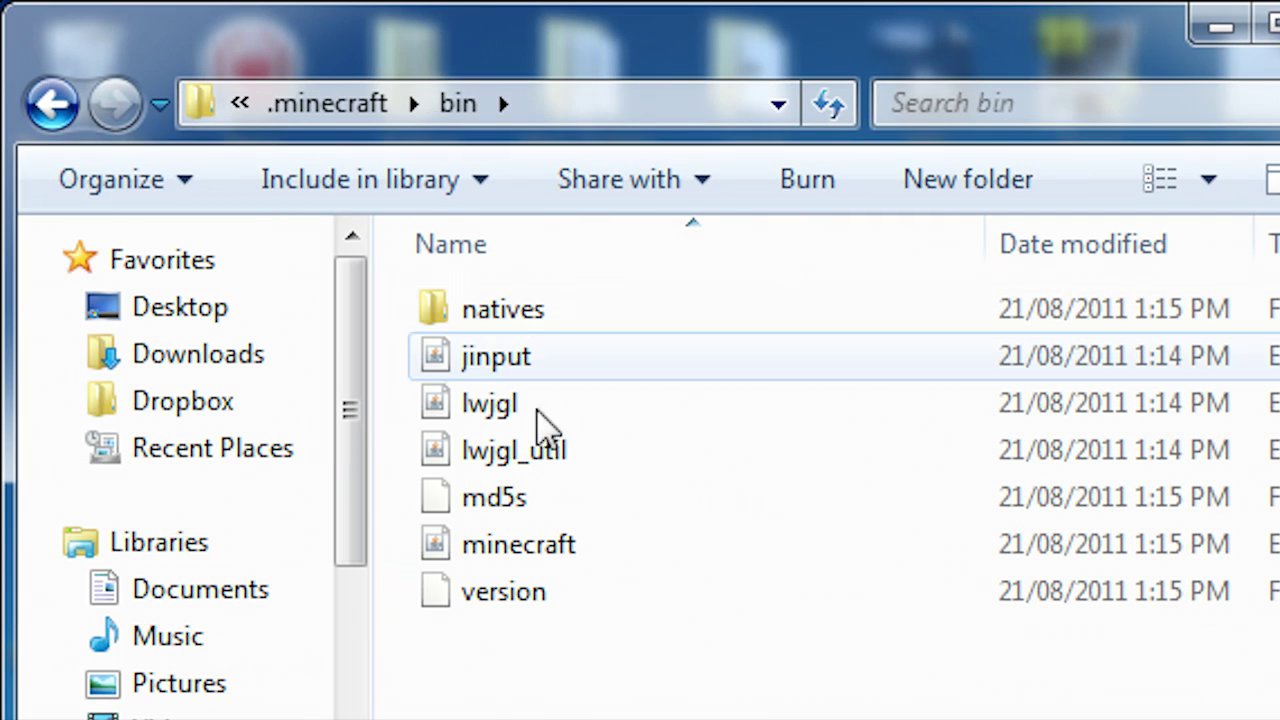
{"action": "right_click", "coordinate": [529, 563]}
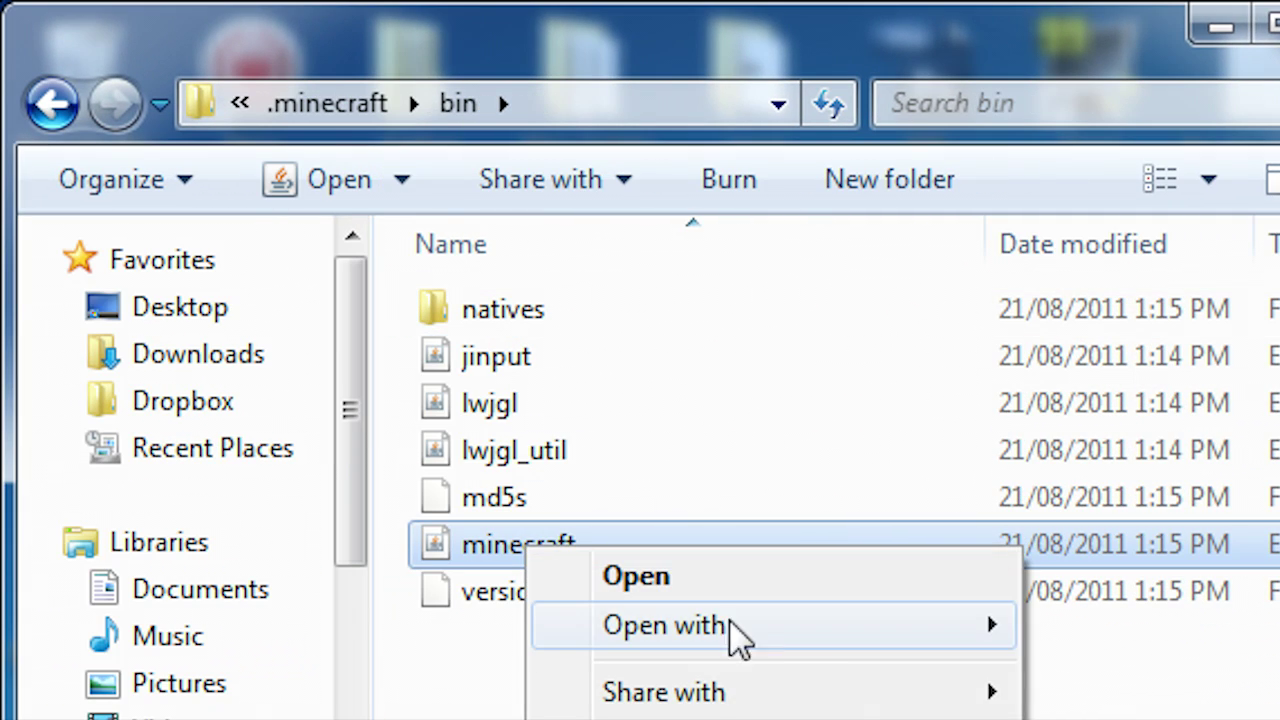
{"action": "mouse_move", "coordinate": [737, 630]}
{"action": "left_click", "coordinate": [1140, 676]}
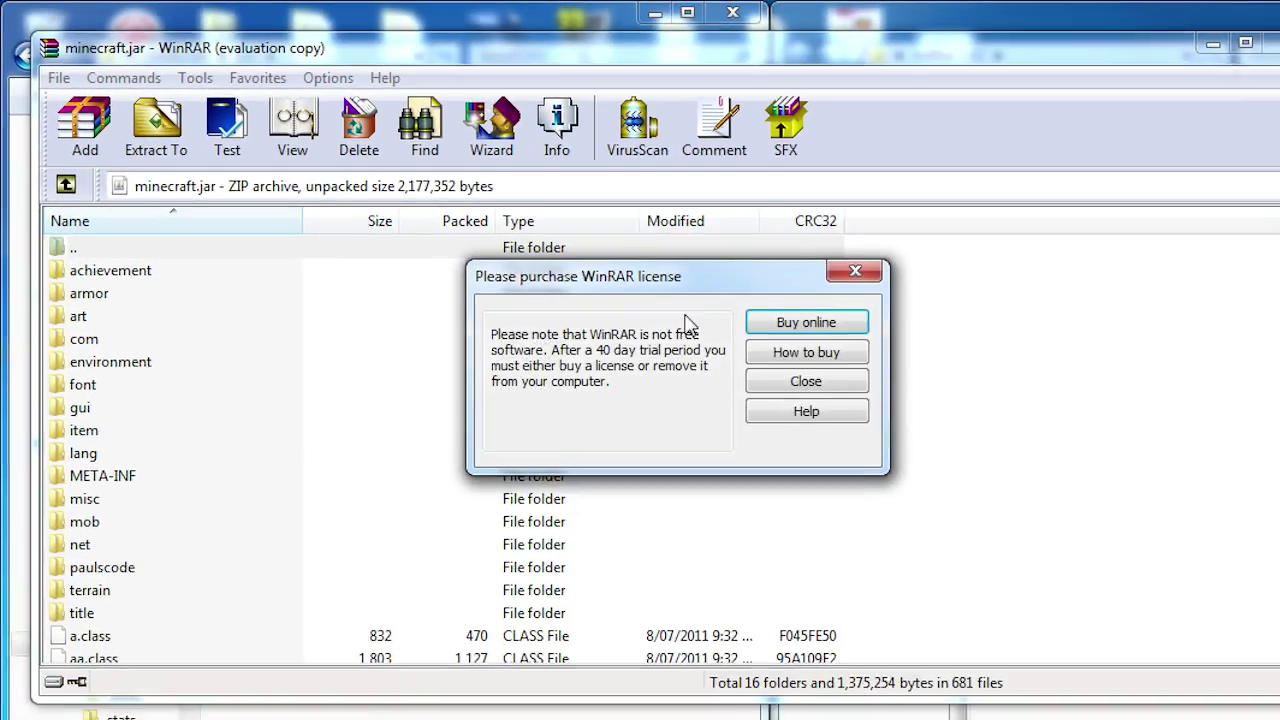
{"action": "key", "text": "Escape"}
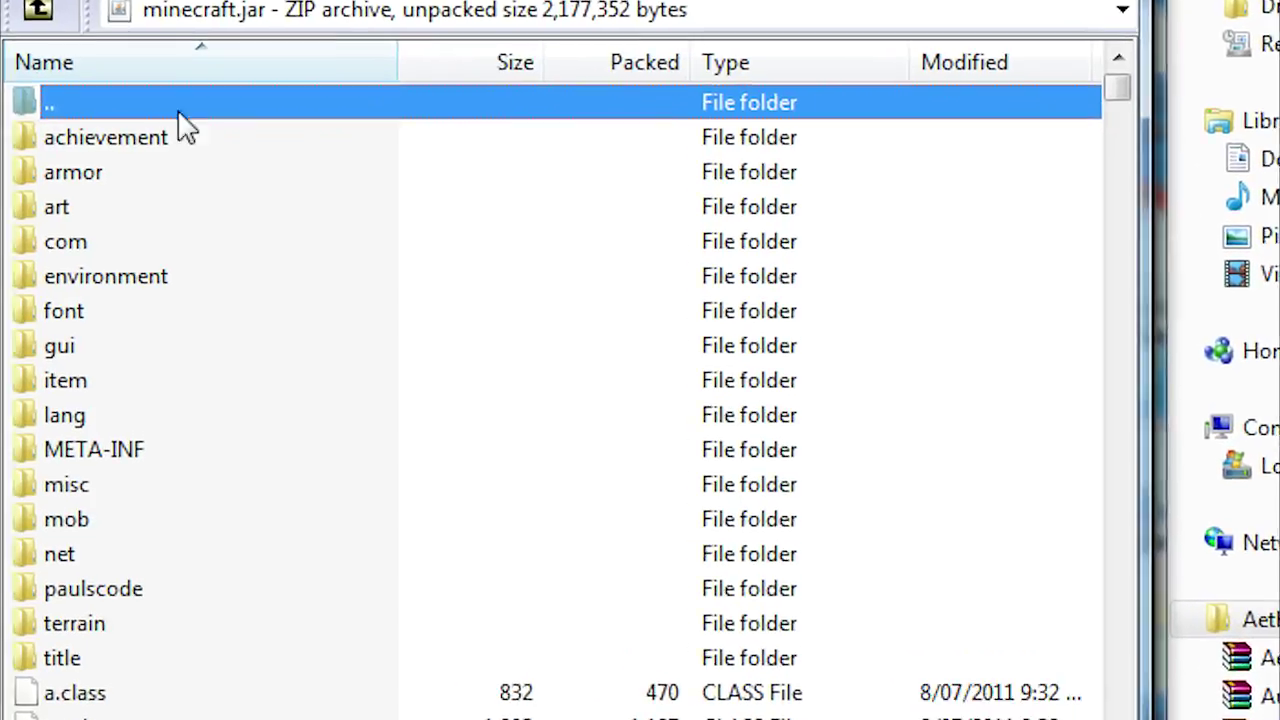
Delete the META-INF folder from the minecraft.jar archive
{"action": "left_click", "coordinate": [133, 512]}
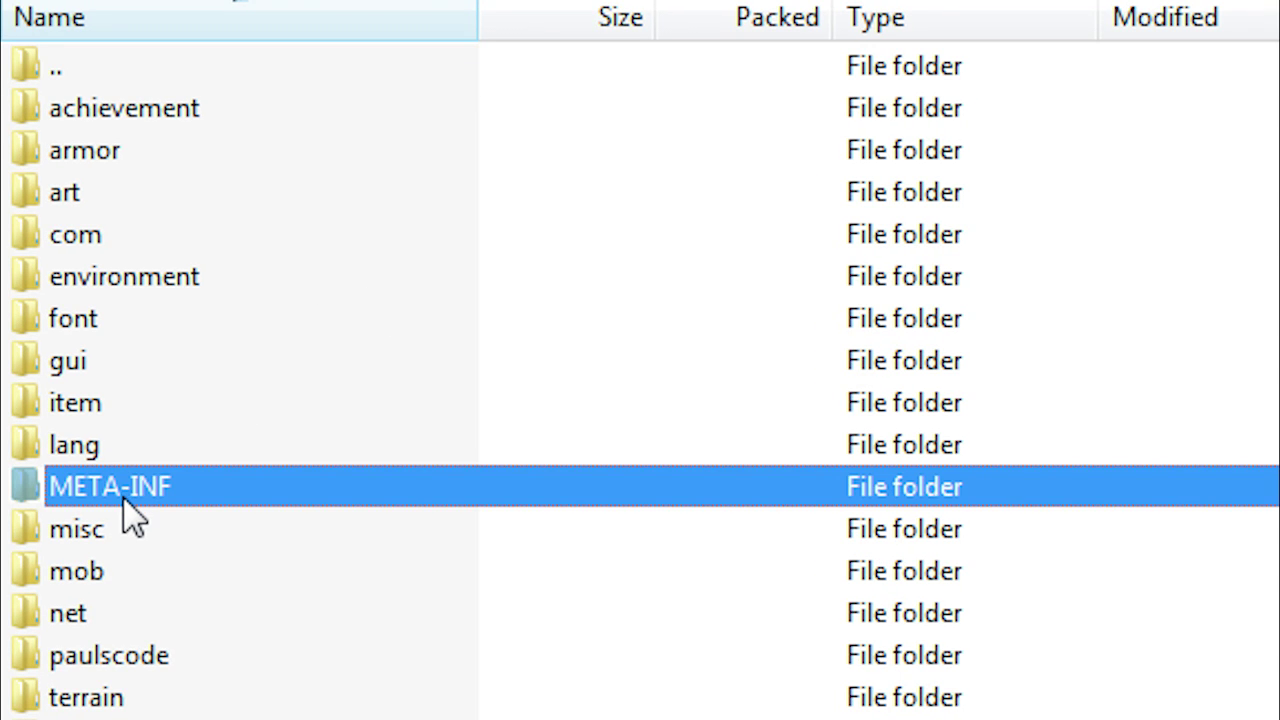
{"action": "key", "text": "Delete"}
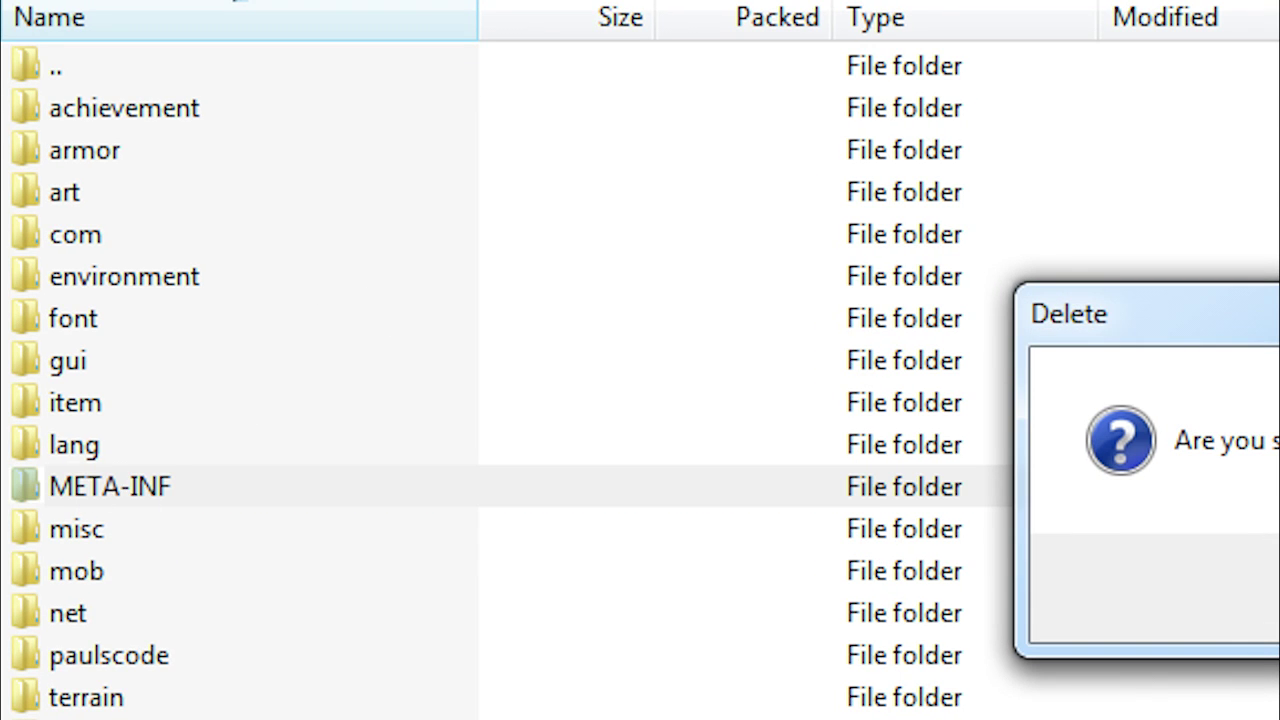
{"action": "key", "text": "Return"}
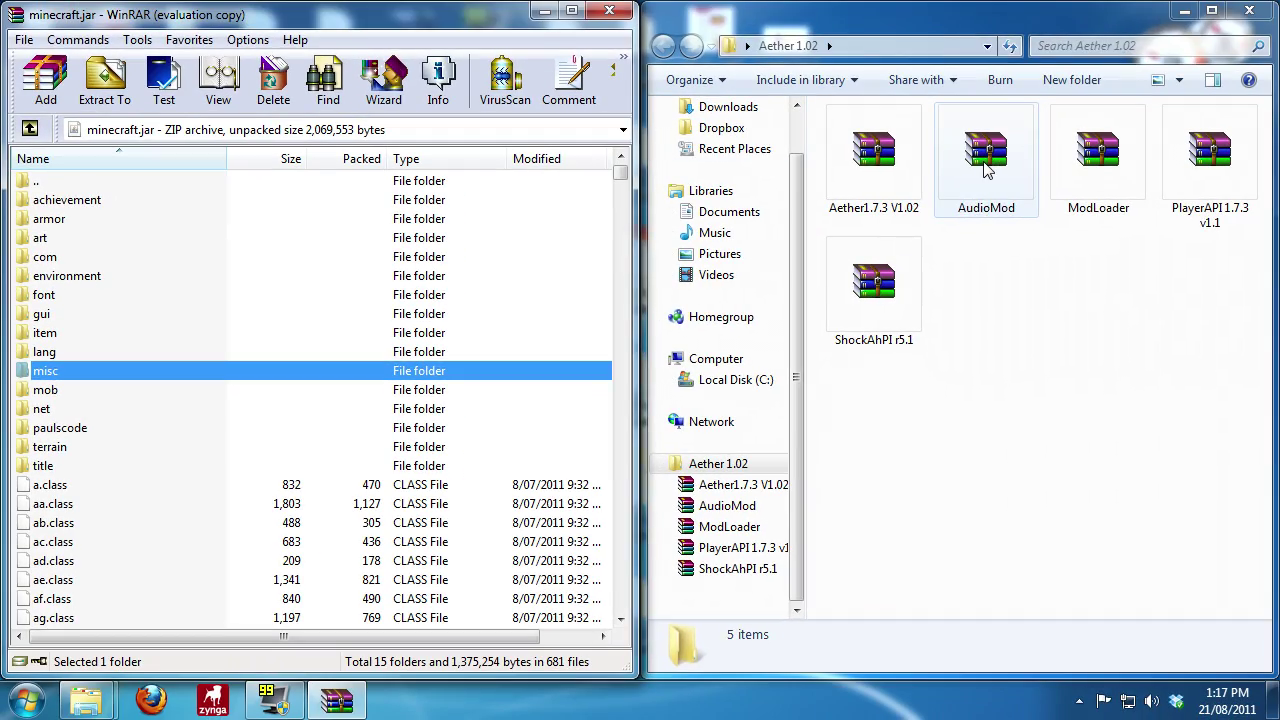
Add the ibxm and paulscode folders and yo.class from the AudioMod archive to minecraft.jar, then close AudioMod
{"action": "double_click", "coordinate": [985, 170]}
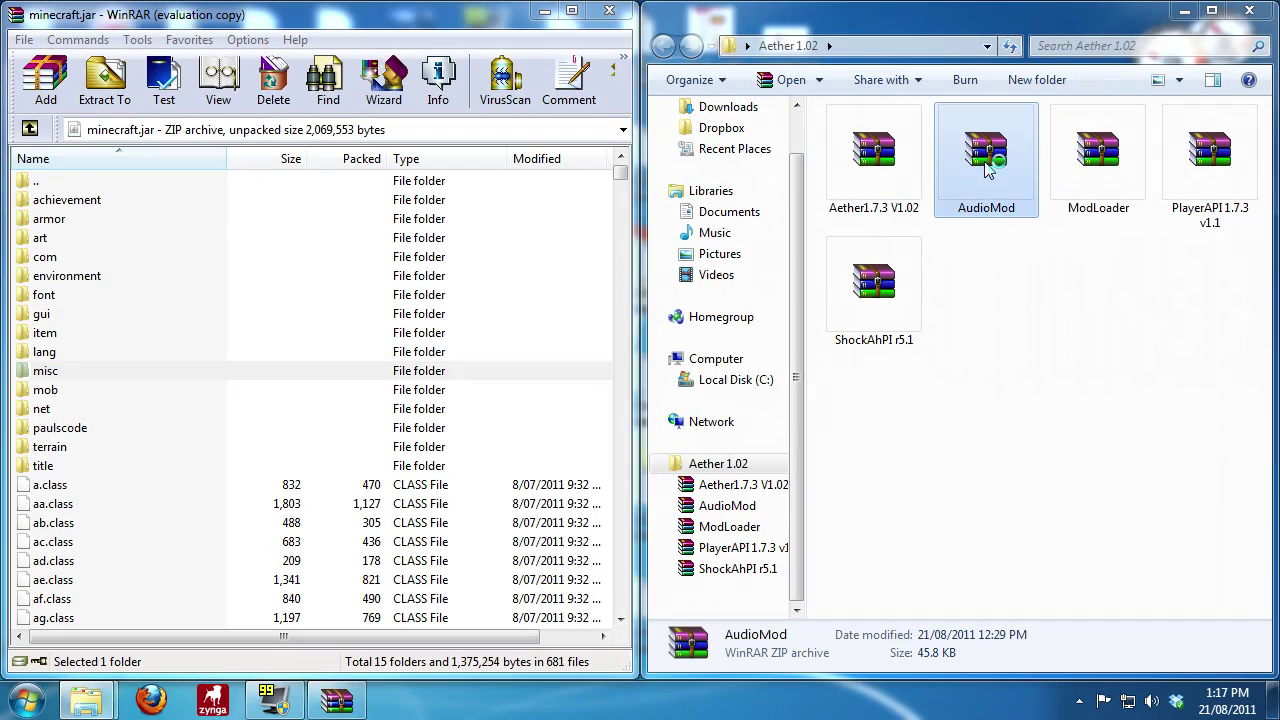
{"action": "left_click_drag", "start_coordinate": [823, 150], "coordinate": [1279, 183]}
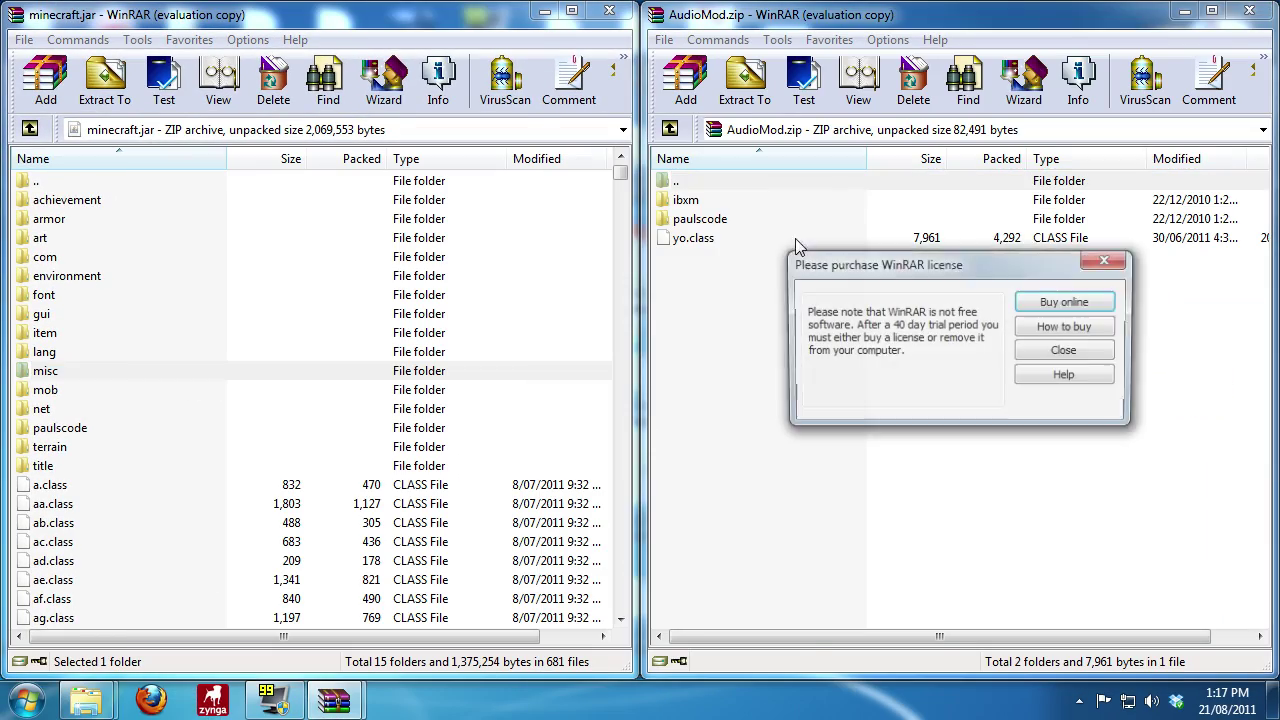
{"action": "key", "text": "Escape"}
{"action": "left_click", "coordinate": [690, 200]}
{"action": "left_click", "coordinate": [706, 240], "text": "shift"}
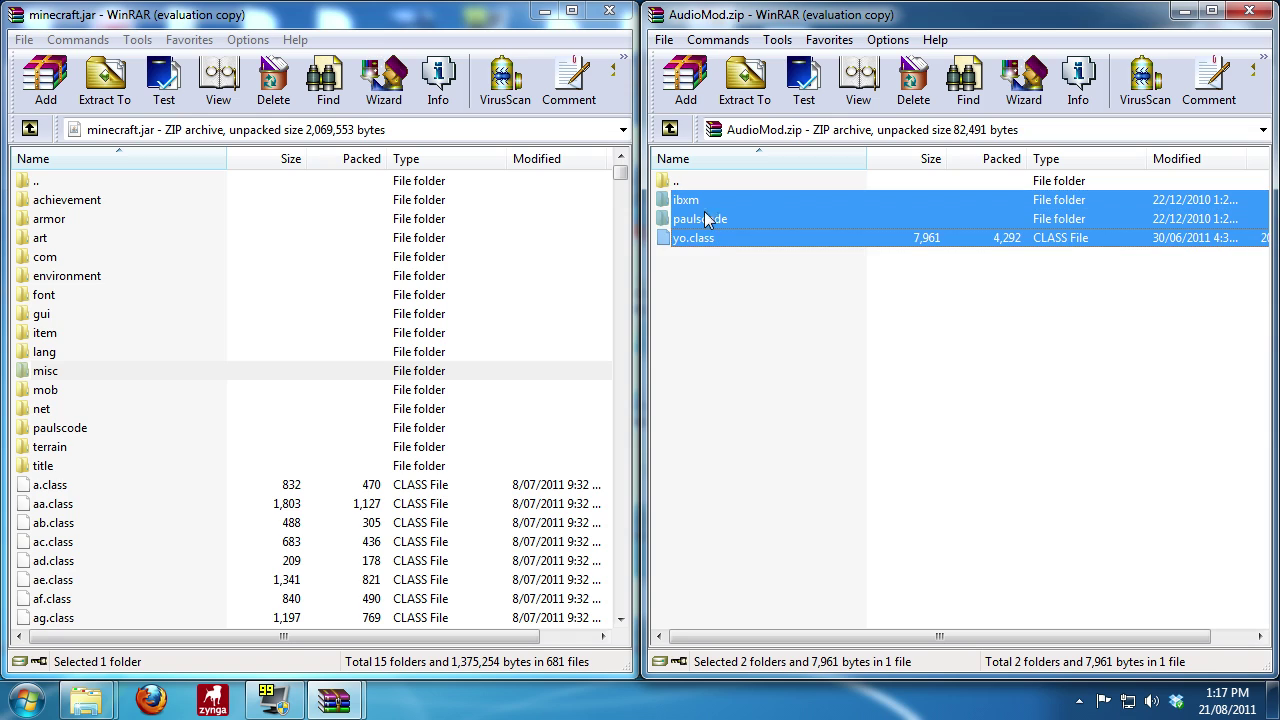
{"action": "left_click_drag", "start_coordinate": [658, 228], "coordinate": [533, 310]}
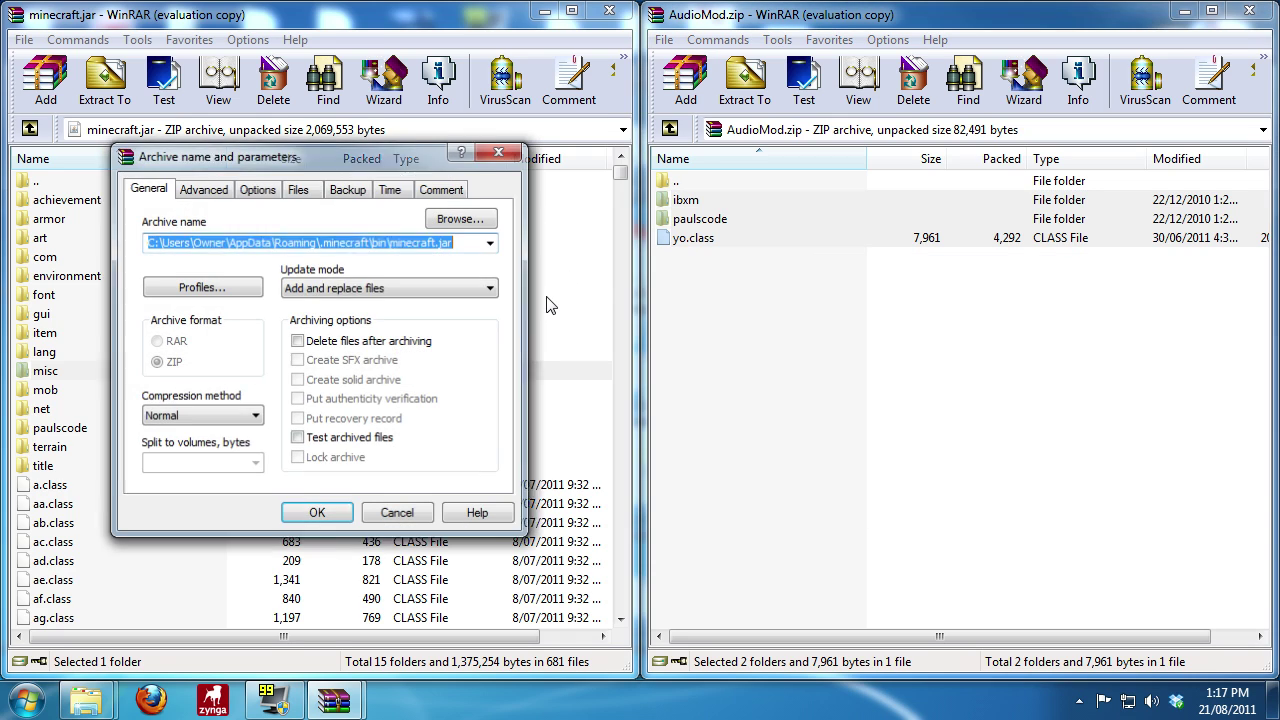
{"action": "left_click", "coordinate": [327, 512]}
{"action": "left_click", "coordinate": [1249, 11]}
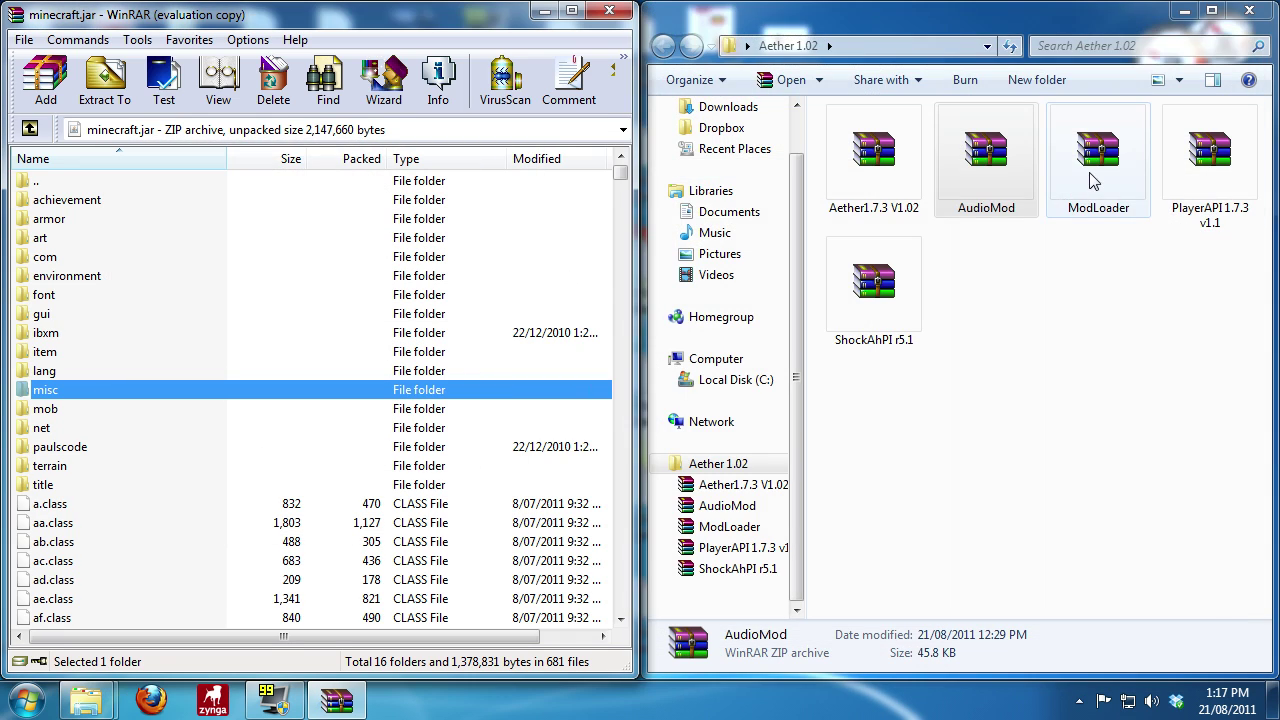
Add all the class files from the ModLoader archive to minecraft.jar and close the ModLoader archive
{"action": "double_click", "coordinate": [1094, 150]}
{"action": "left_click_drag", "start_coordinate": [524, 42], "coordinate": [1279, 120]}
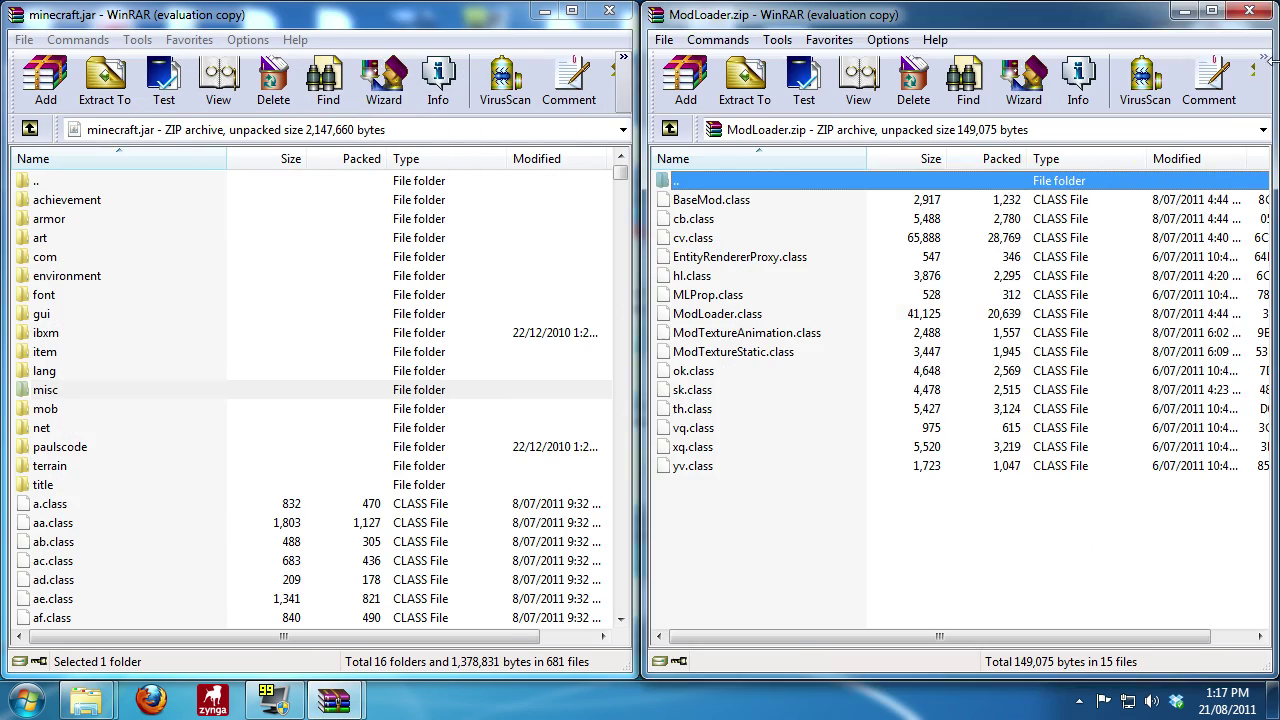
{"action": "left_click", "coordinate": [1066, 351]}
{"action": "left_click", "coordinate": [688, 204]}
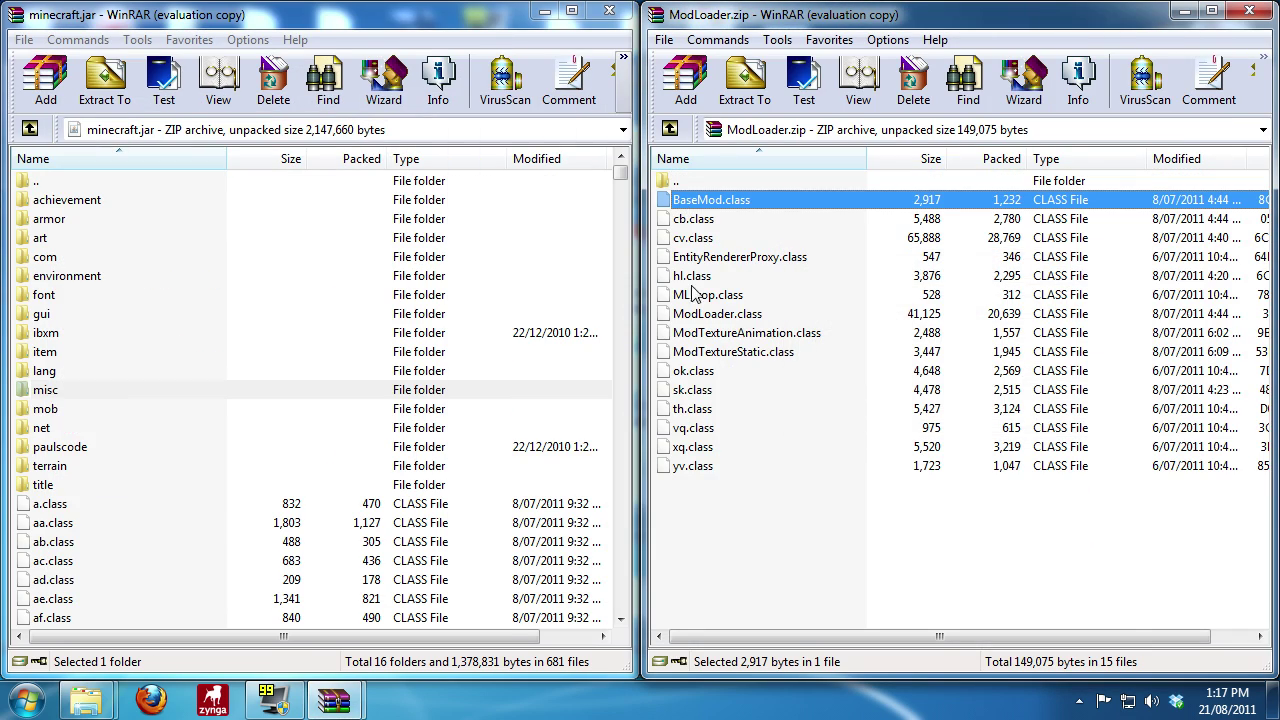
{"action": "left_click", "coordinate": [688, 467], "text": "shift"}
{"action": "left_click_drag", "start_coordinate": [645, 230], "coordinate": [578, 262]}
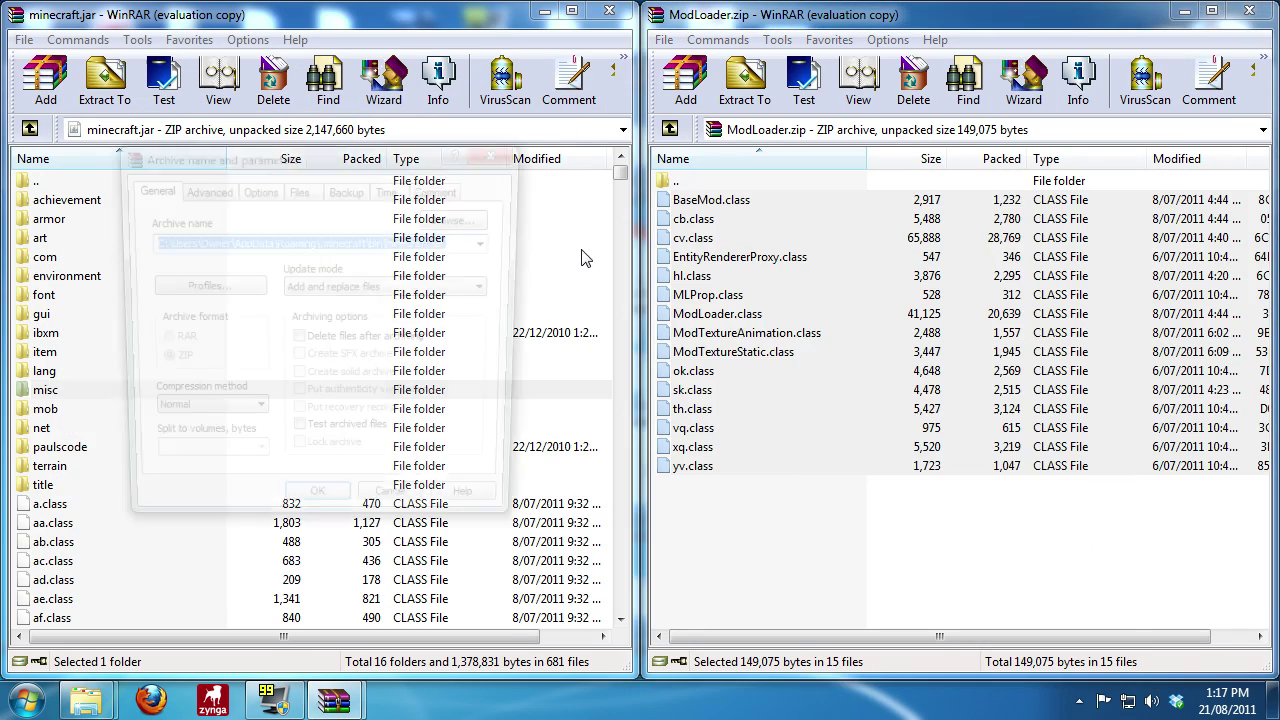
{"action": "left_click", "coordinate": [334, 514]}
{"action": "left_click", "coordinate": [1252, 12]}
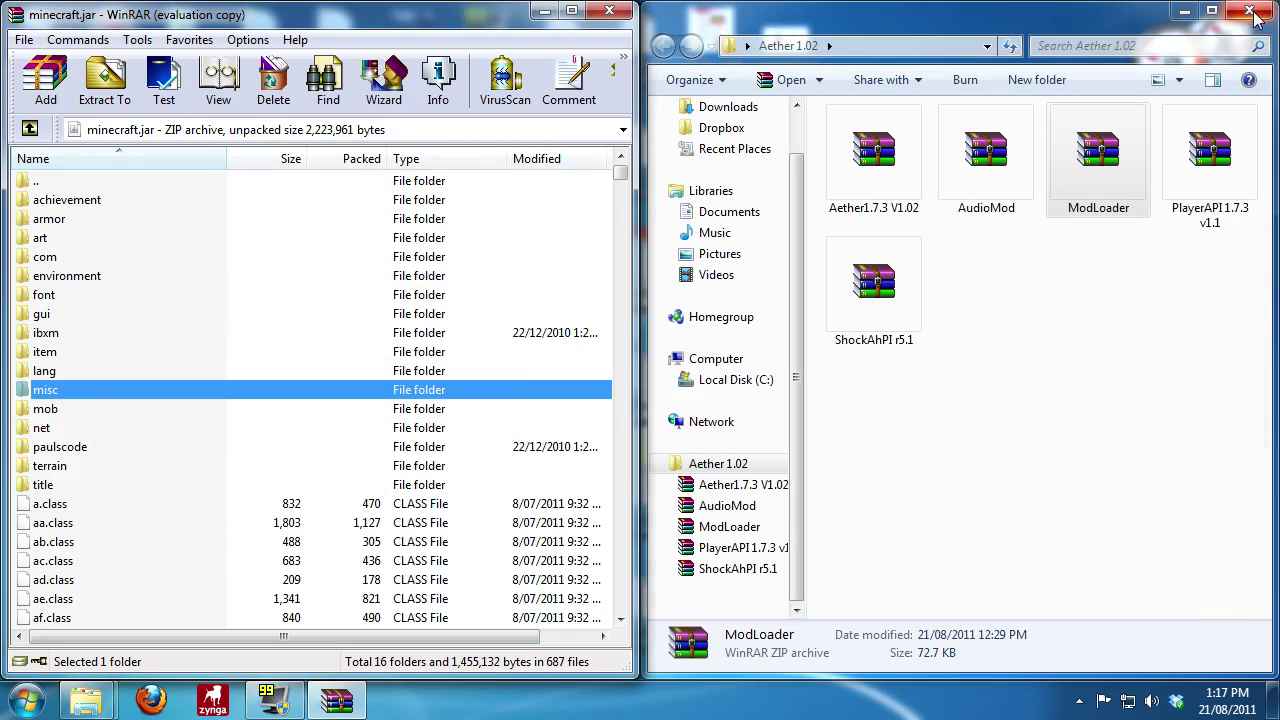
Add dc.class, PlayerAPI.class and PlayerBase.class from the PlayerAPI 1.7.3 v1.1 archive to minecraft.jar and close the source archive
{"action": "double_click", "coordinate": [1204, 177]}
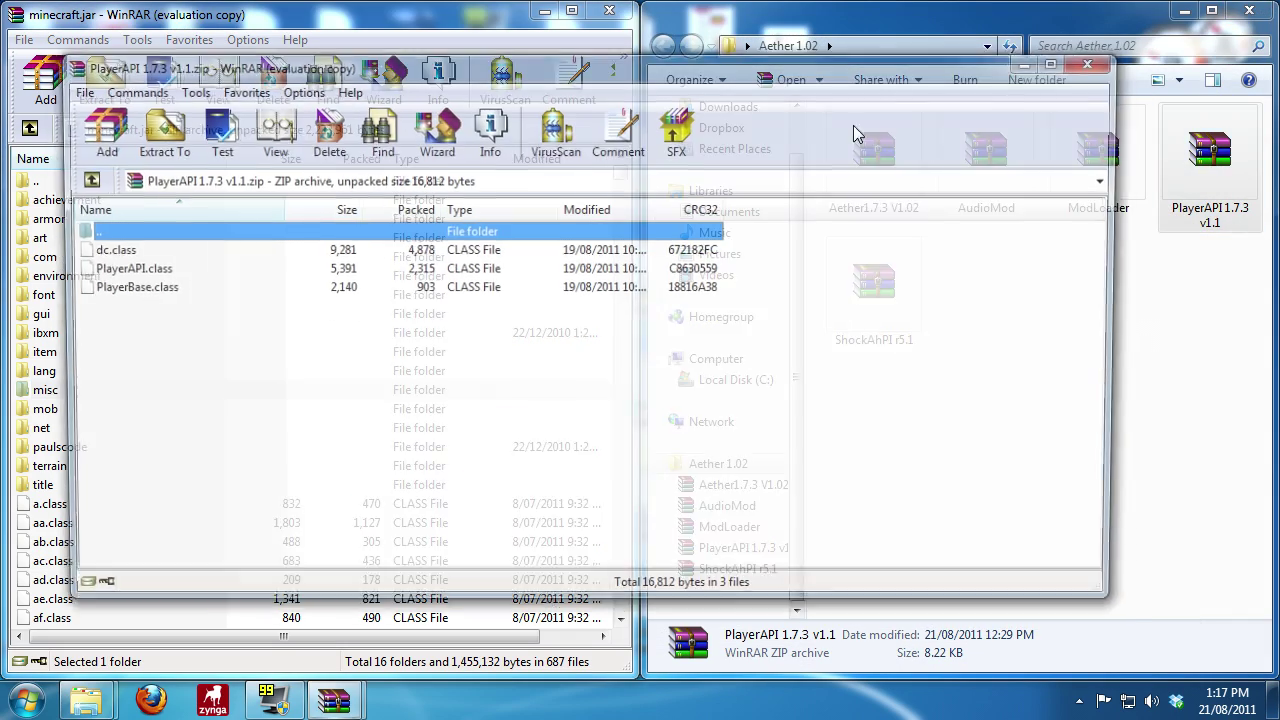
{"action": "left_click_drag", "start_coordinate": [588, 70], "coordinate": [1279, 70]}
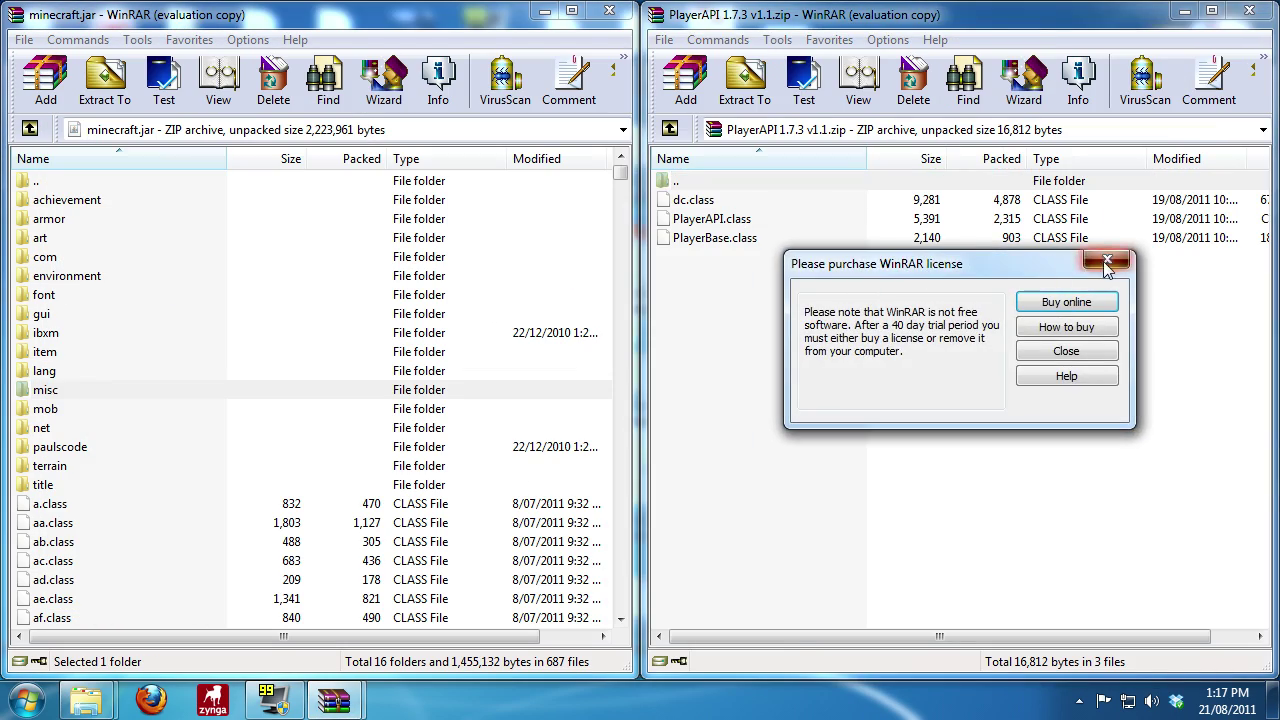
{"action": "left_click", "coordinate": [1136, 250]}
{"action": "left_click", "coordinate": [700, 203]}
{"action": "left_click", "coordinate": [705, 238], "text": "shift"}
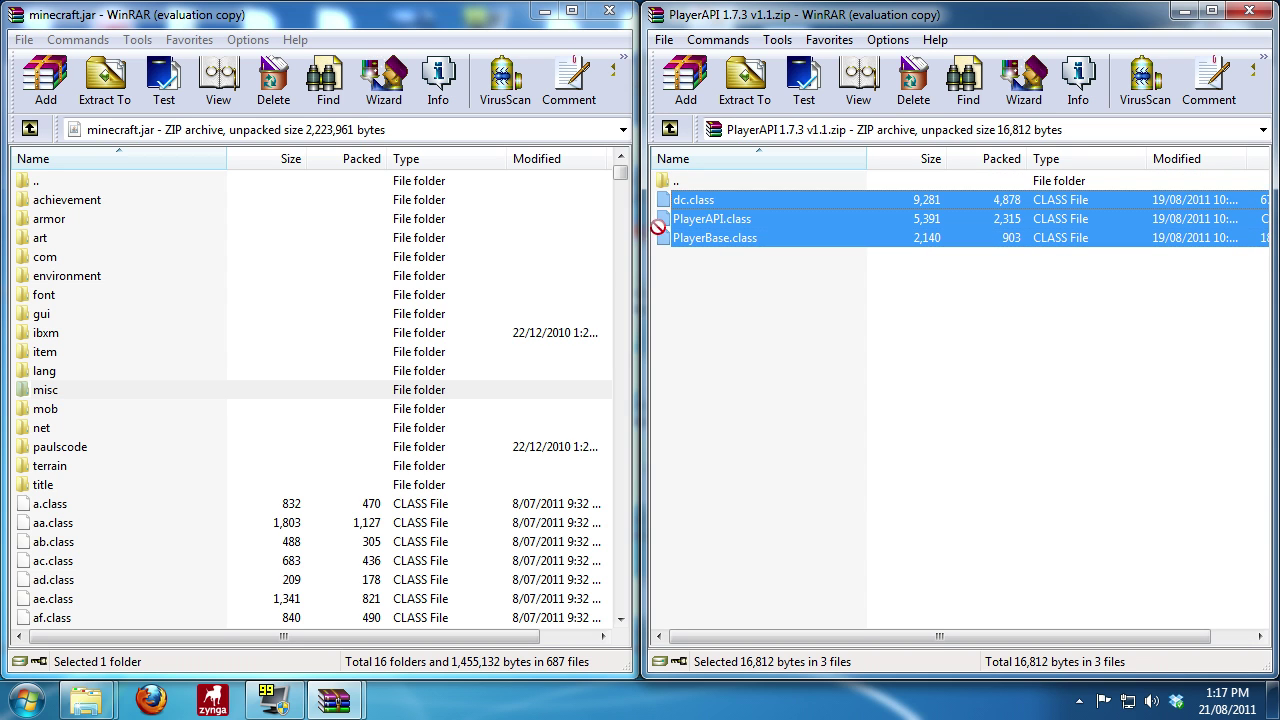
{"action": "left_click_drag", "start_coordinate": [658, 227], "coordinate": [580, 262]}
{"action": "left_click", "coordinate": [318, 514]}
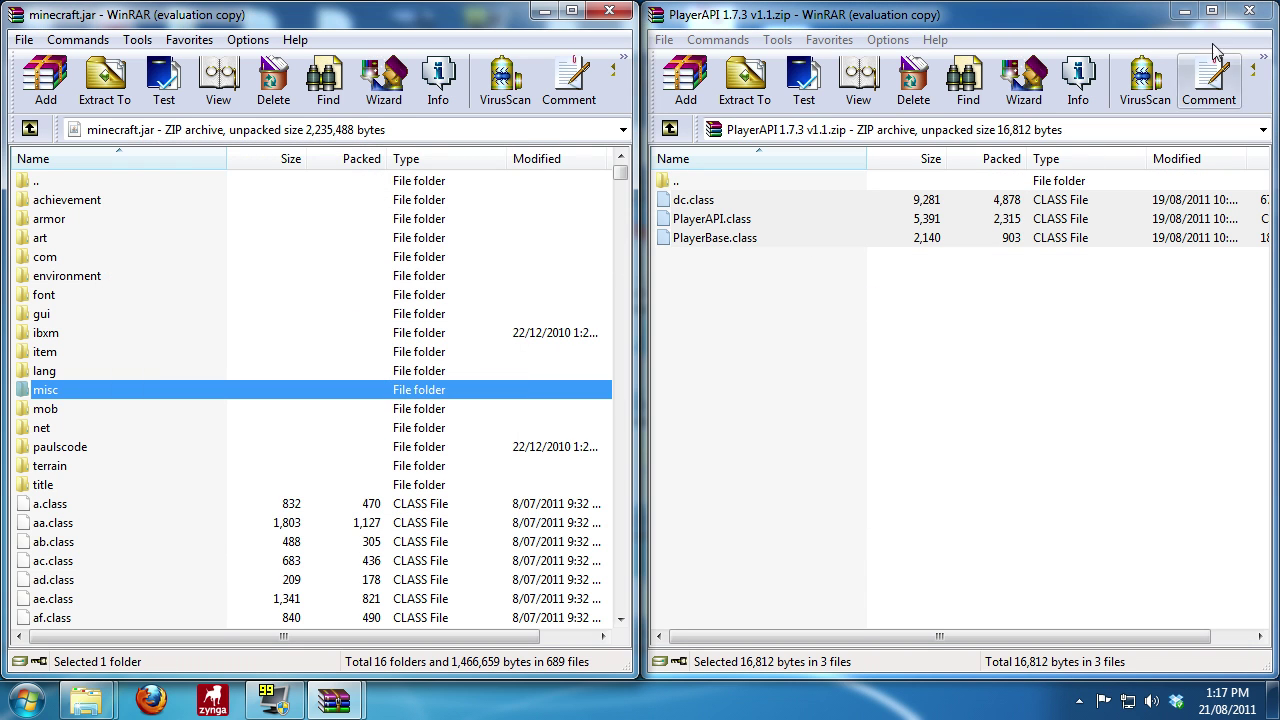
{"action": "left_click", "coordinate": [1249, 10]}
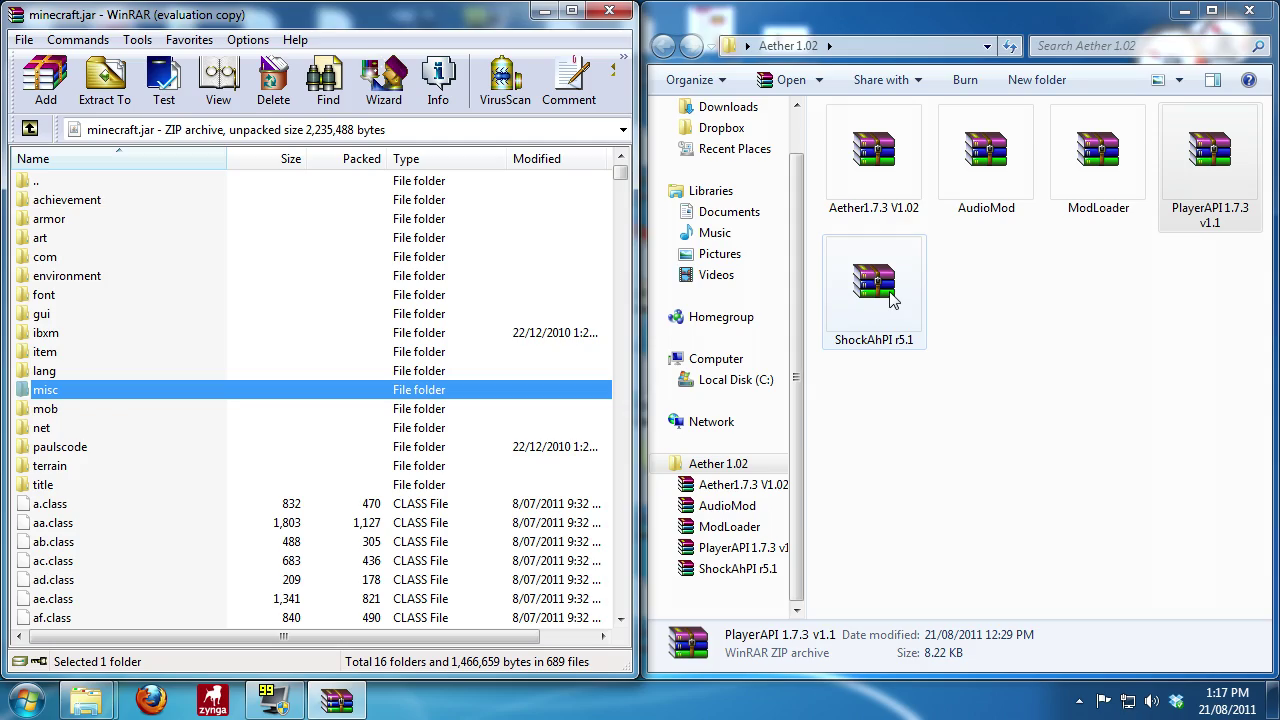
Add everything inside the bin folder of the ShockAhPI r5.1 archive to minecraft.jar and close the source archive
{"action": "double_click", "coordinate": [889, 289]}
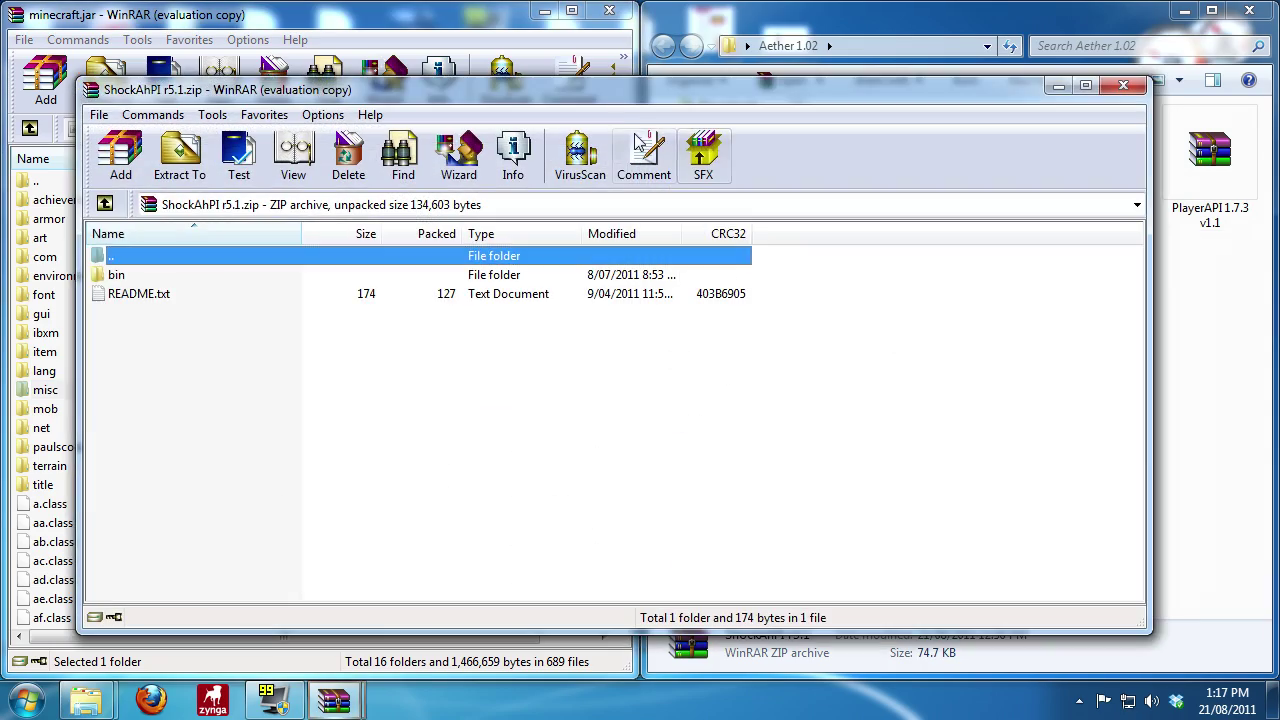
{"action": "left_click_drag", "start_coordinate": [614, 101], "coordinate": [1279, 160]}
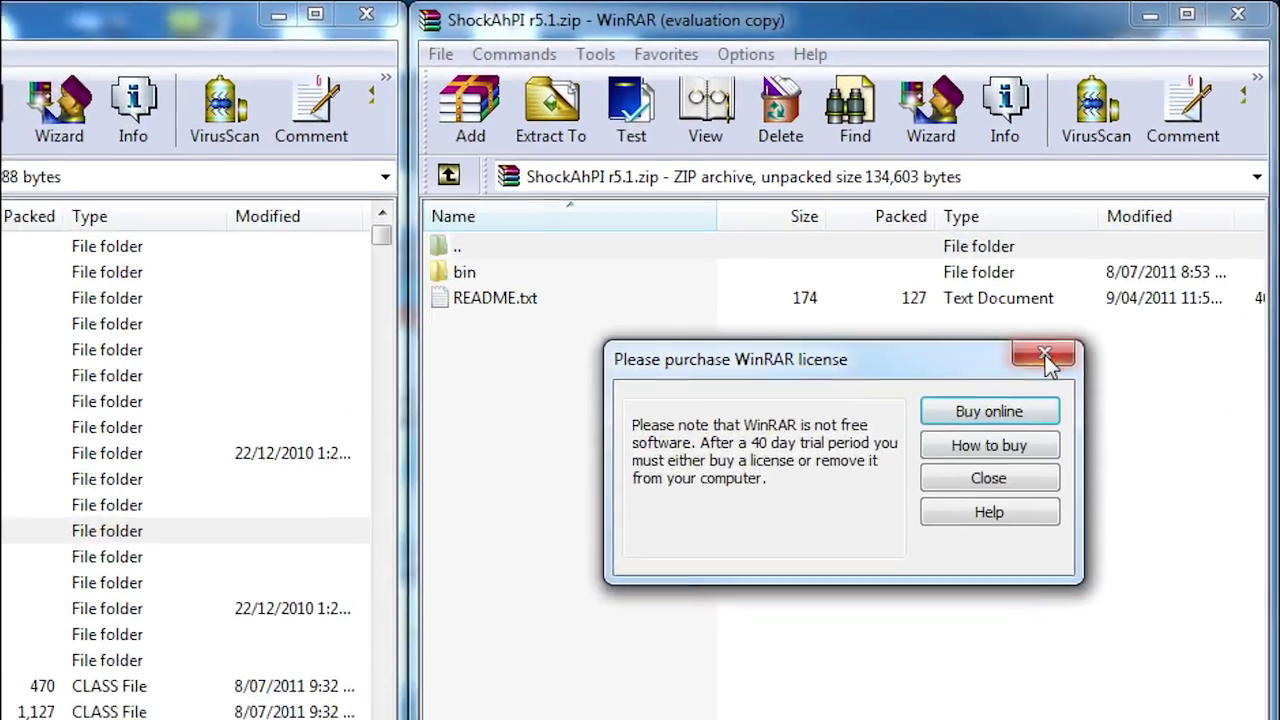
{"action": "left_click", "coordinate": [1091, 253]}
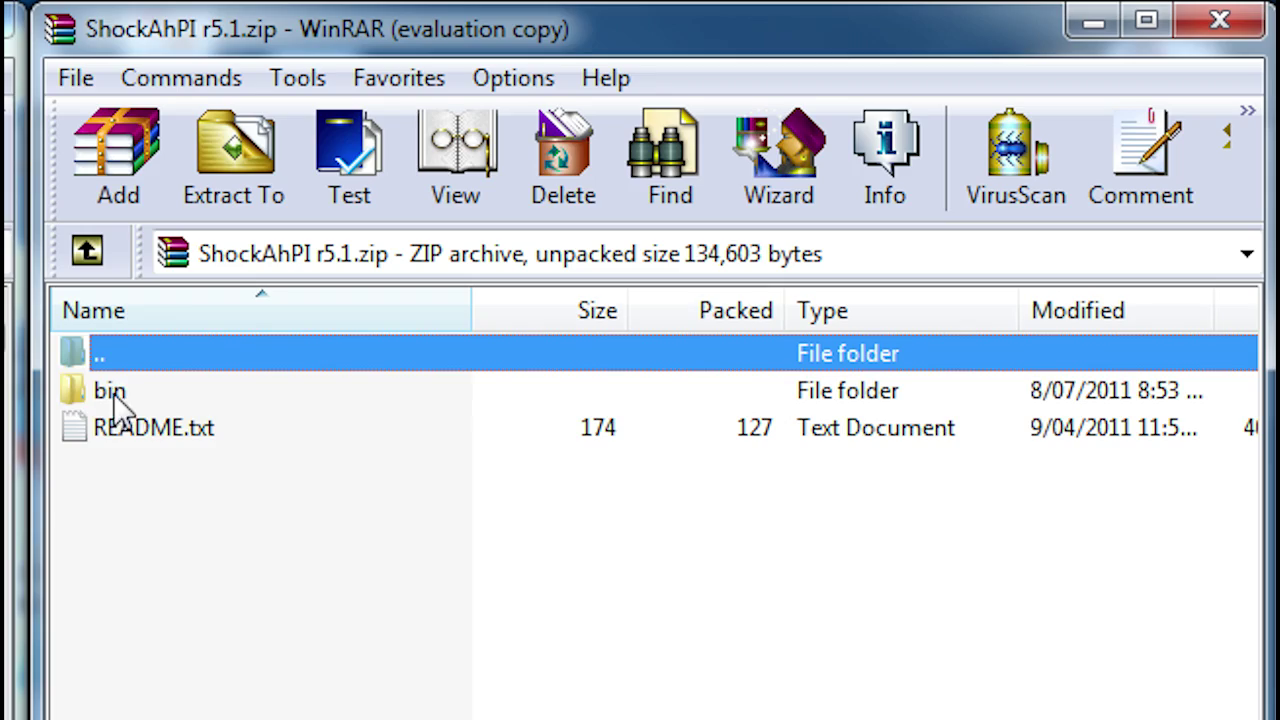
{"action": "double_click", "coordinate": [110, 391]}
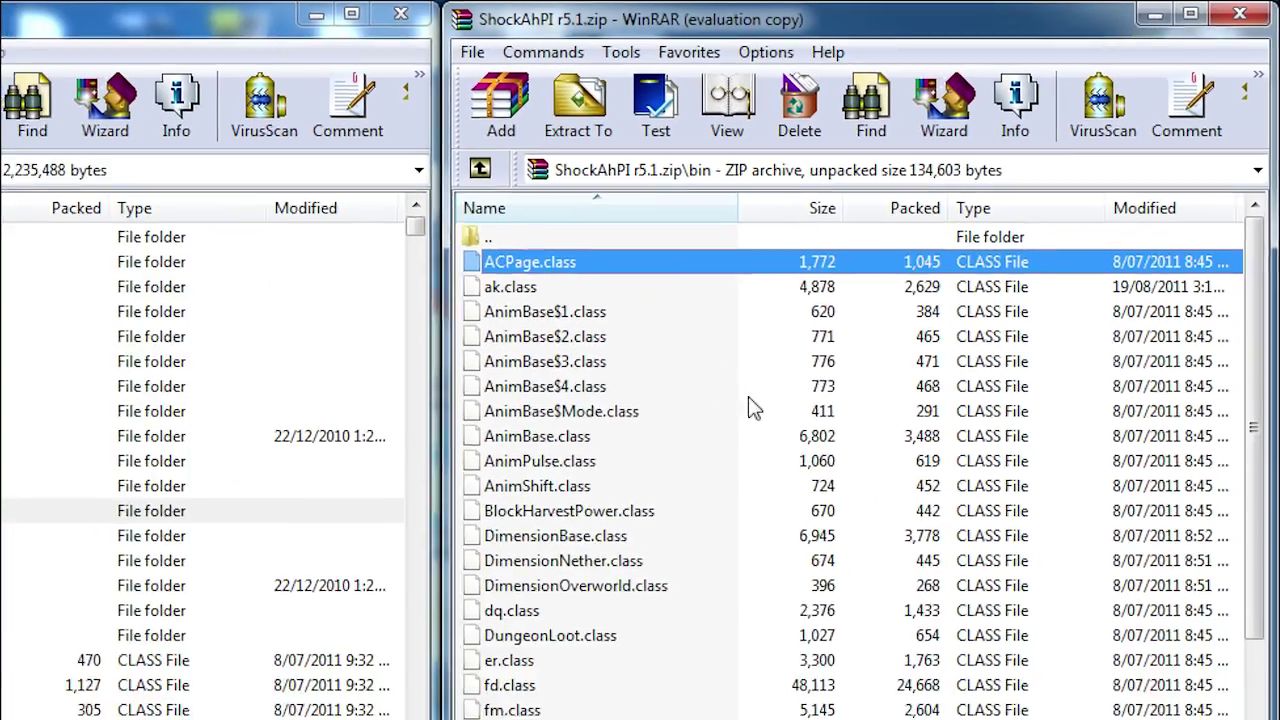
{"action": "scroll", "coordinate": [840, 340], "scroll_direction": "down", "scroll_amount": 3}
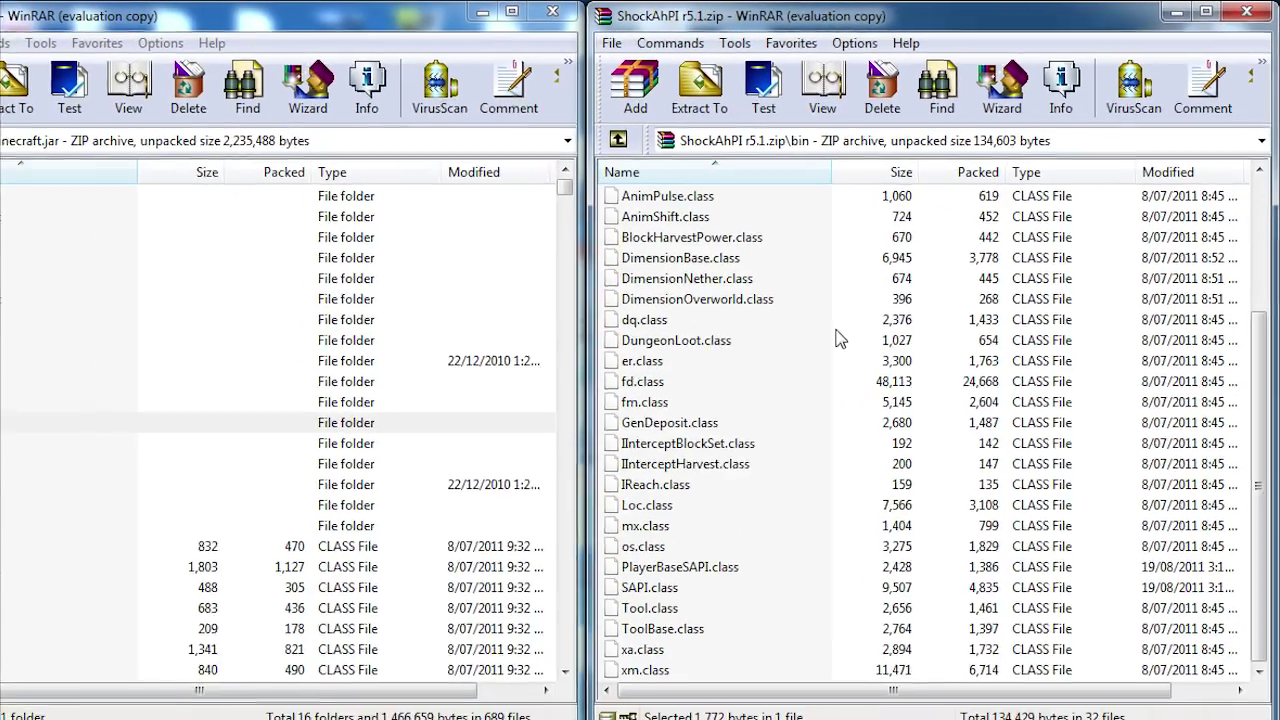
{"action": "key", "text": "ctrl+a"}
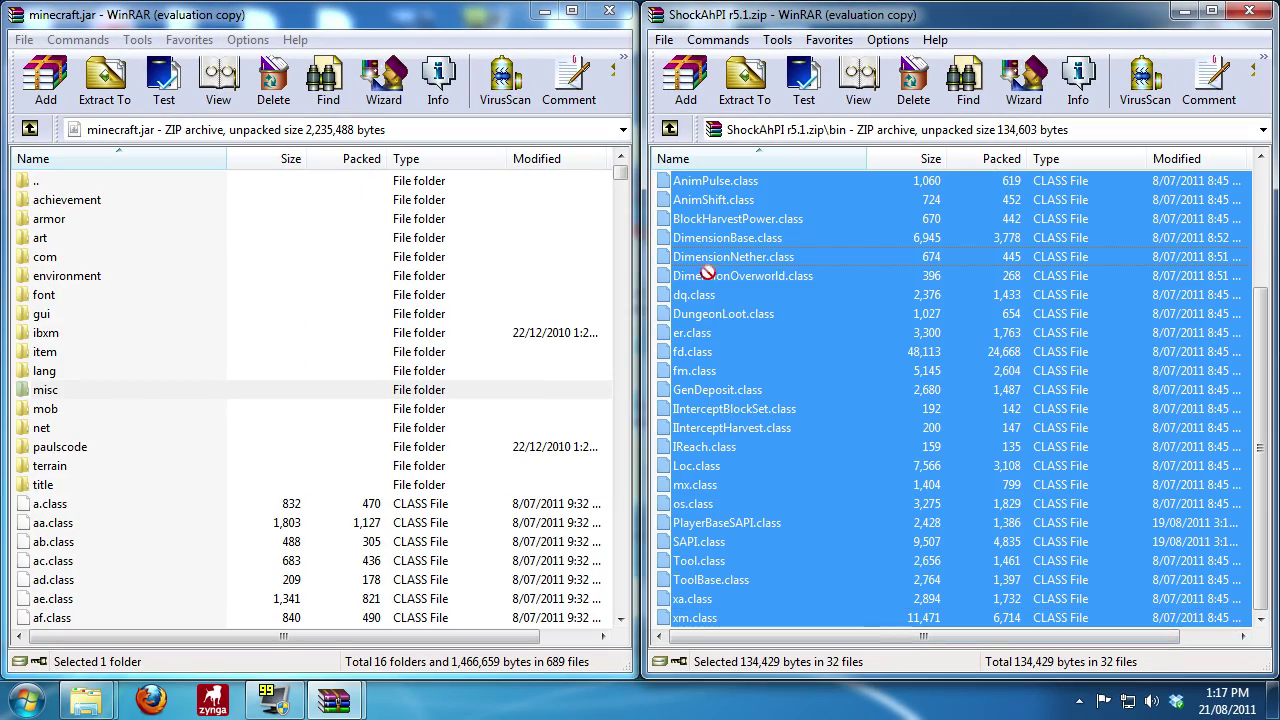
{"action": "left_click_drag", "start_coordinate": [530, 297], "coordinate": [530, 299]}
{"action": "left_click", "coordinate": [323, 515]}
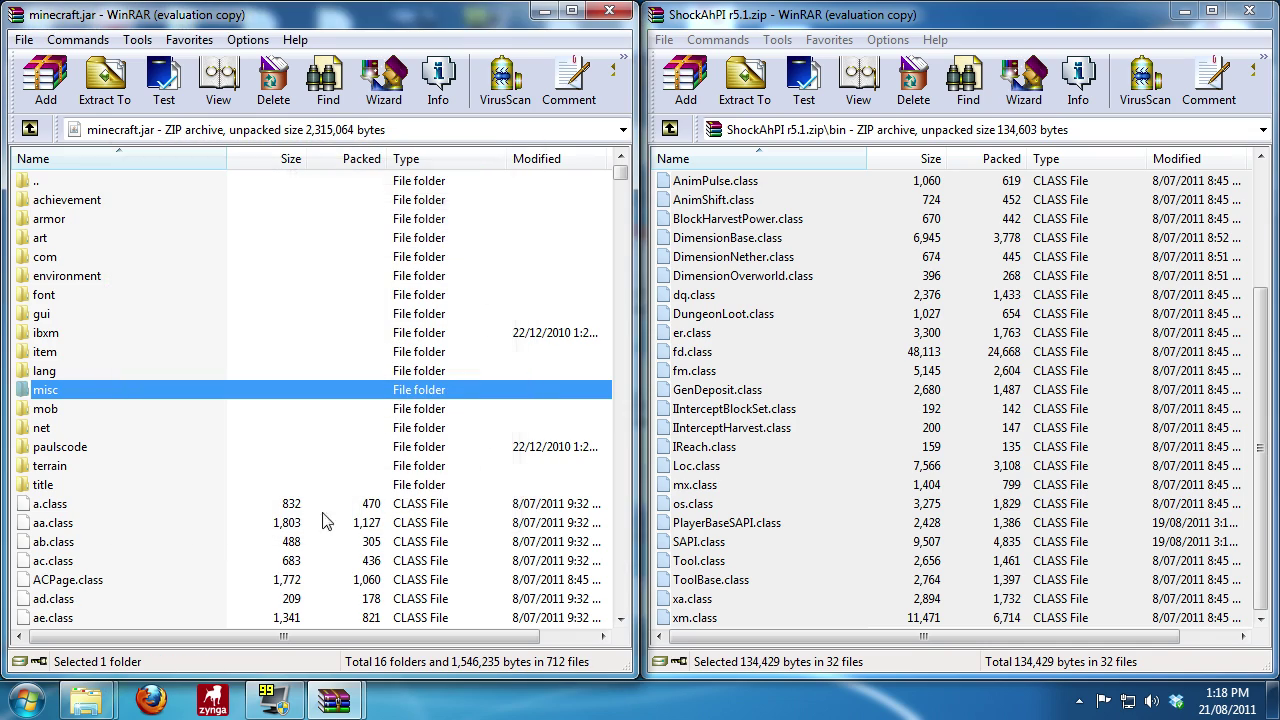
{"action": "left_click", "coordinate": [1249, 10]}
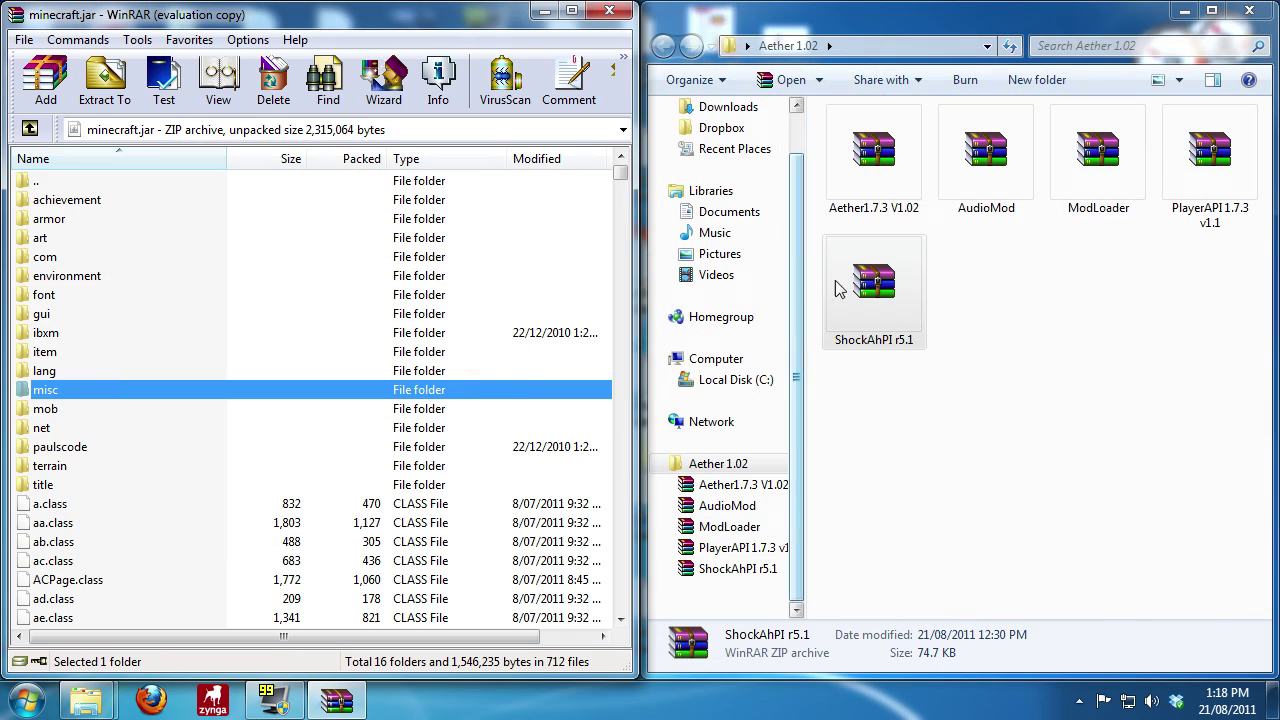
Add the entire contents of the Aether1.7.3 V1.02 archive's Jar folder to minecraft.jar, then close minecraft.jar
{"action": "double_click", "coordinate": [865, 196]}
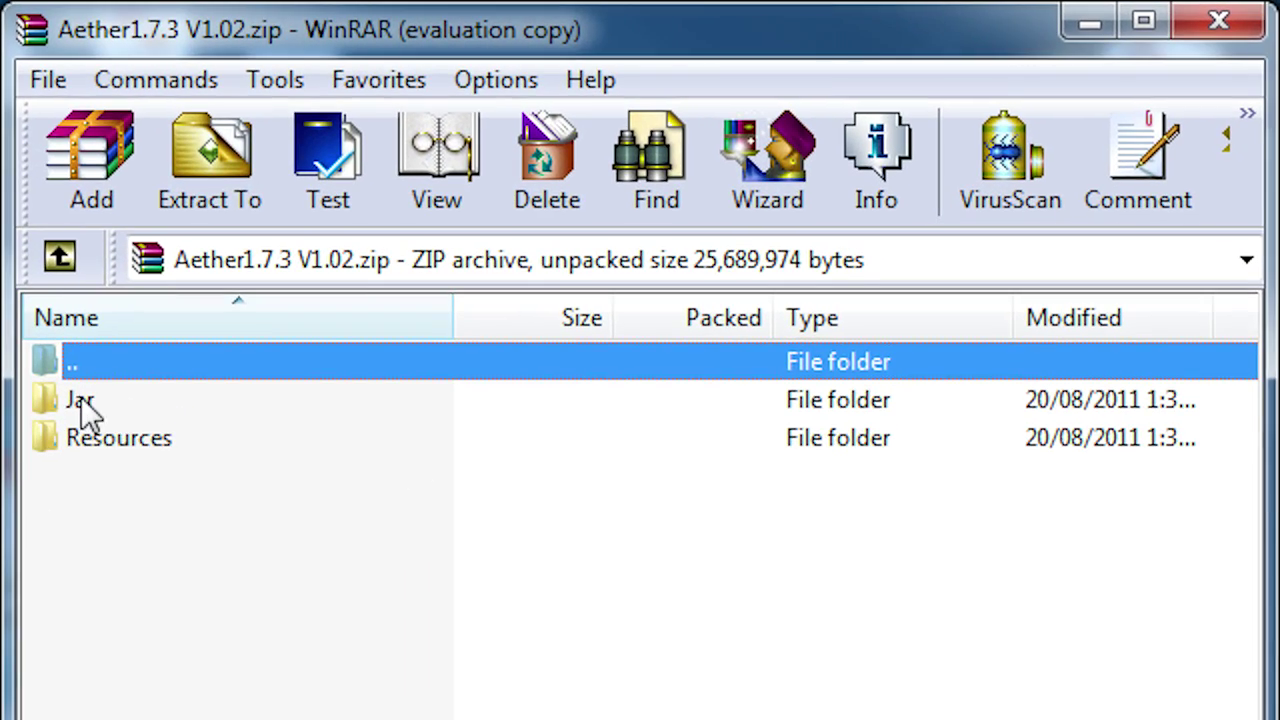
{"action": "double_click", "coordinate": [80, 402]}
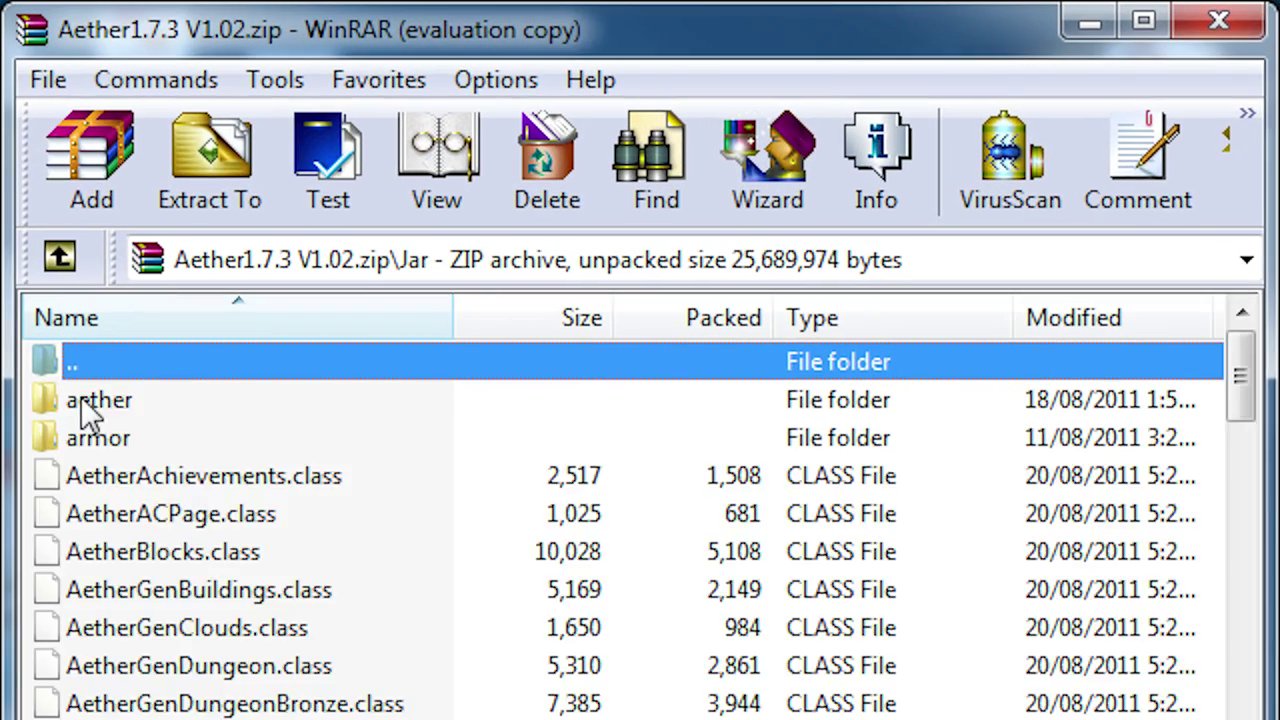
{"action": "left_click", "coordinate": [120, 405]}
{"action": "left_click_drag", "start_coordinate": [1230, 440], "coordinate": [1250, 660]}
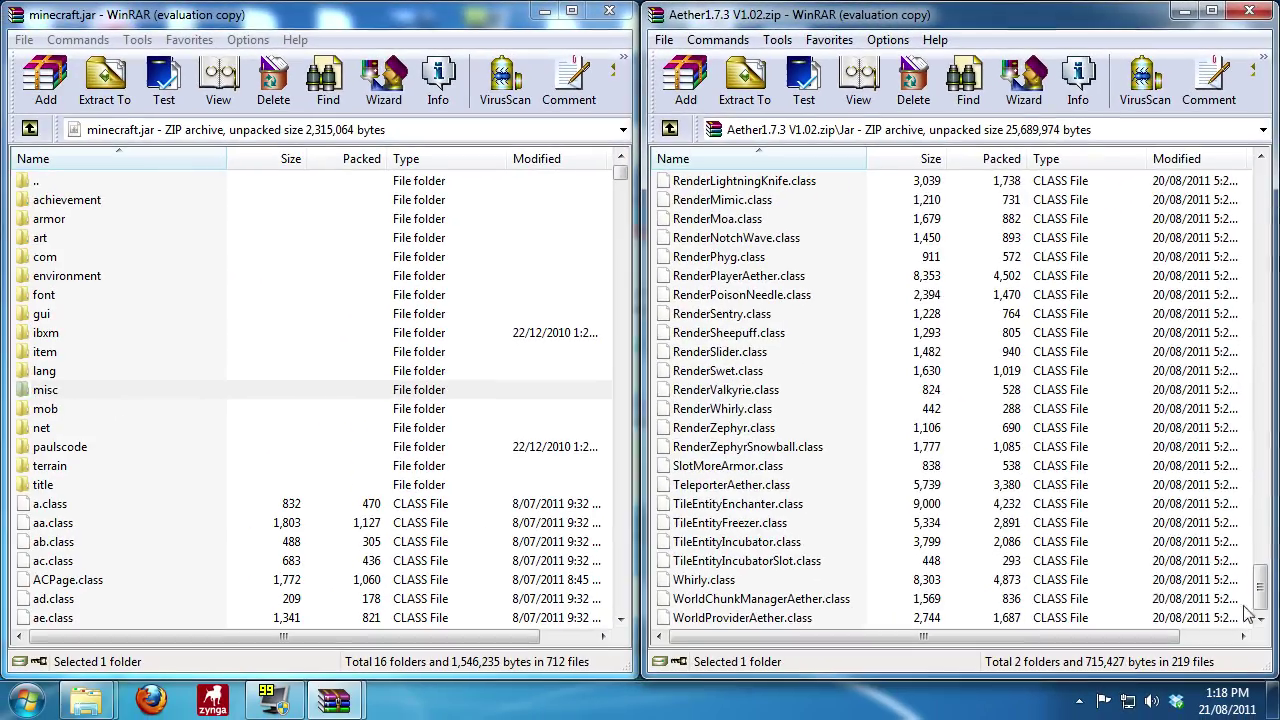
{"action": "left_click", "coordinate": [762, 620], "text": "shift"}
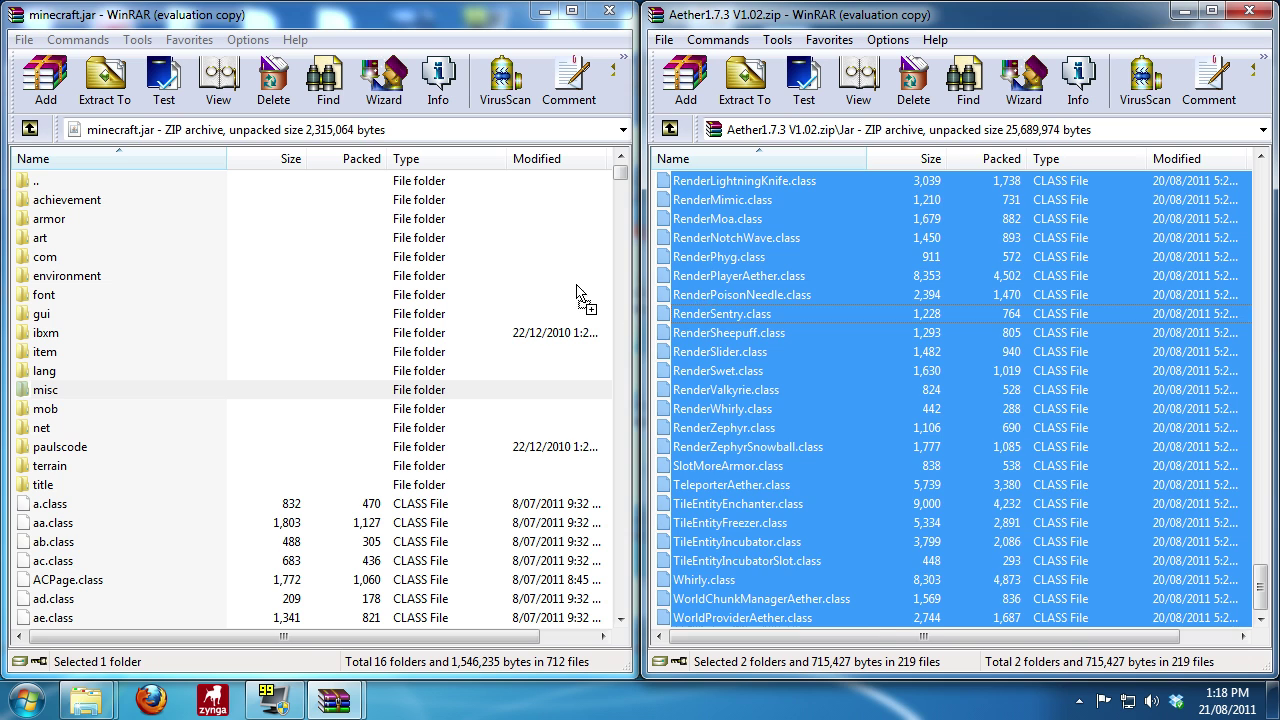
{"action": "left_click_drag", "start_coordinate": [580, 295], "coordinate": [545, 292]}
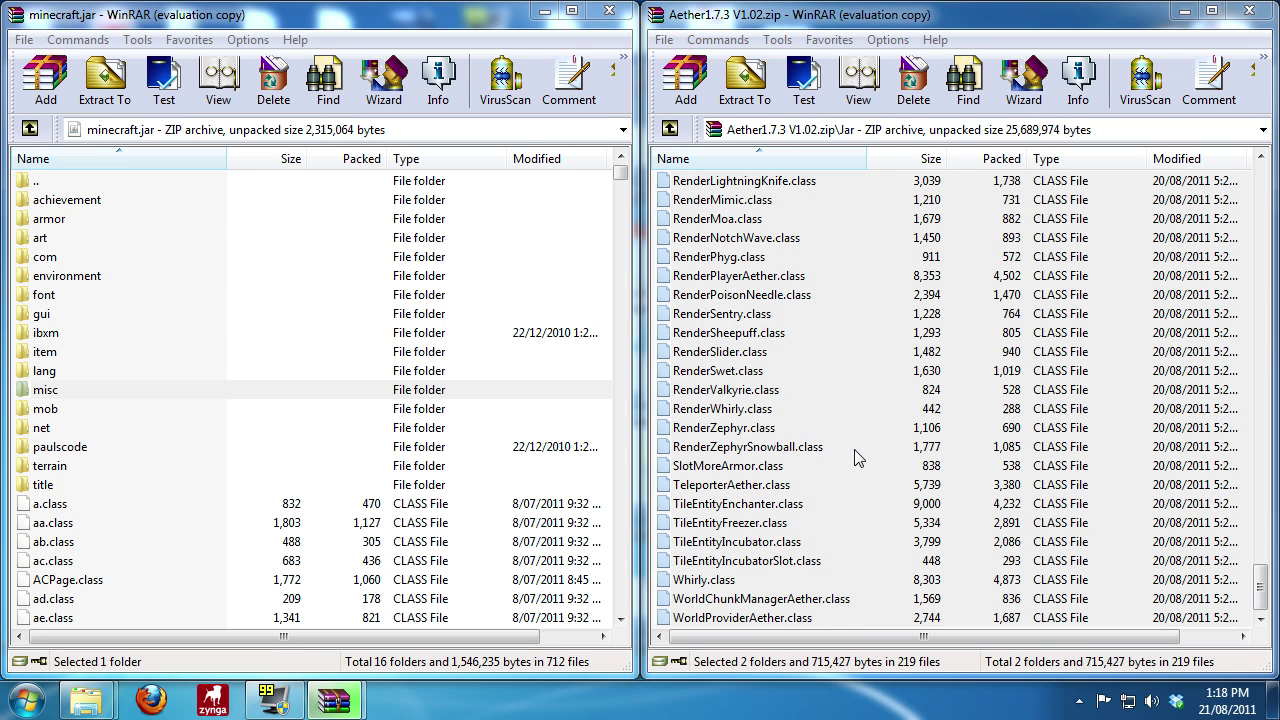
{"action": "left_click", "coordinate": [317, 514]}
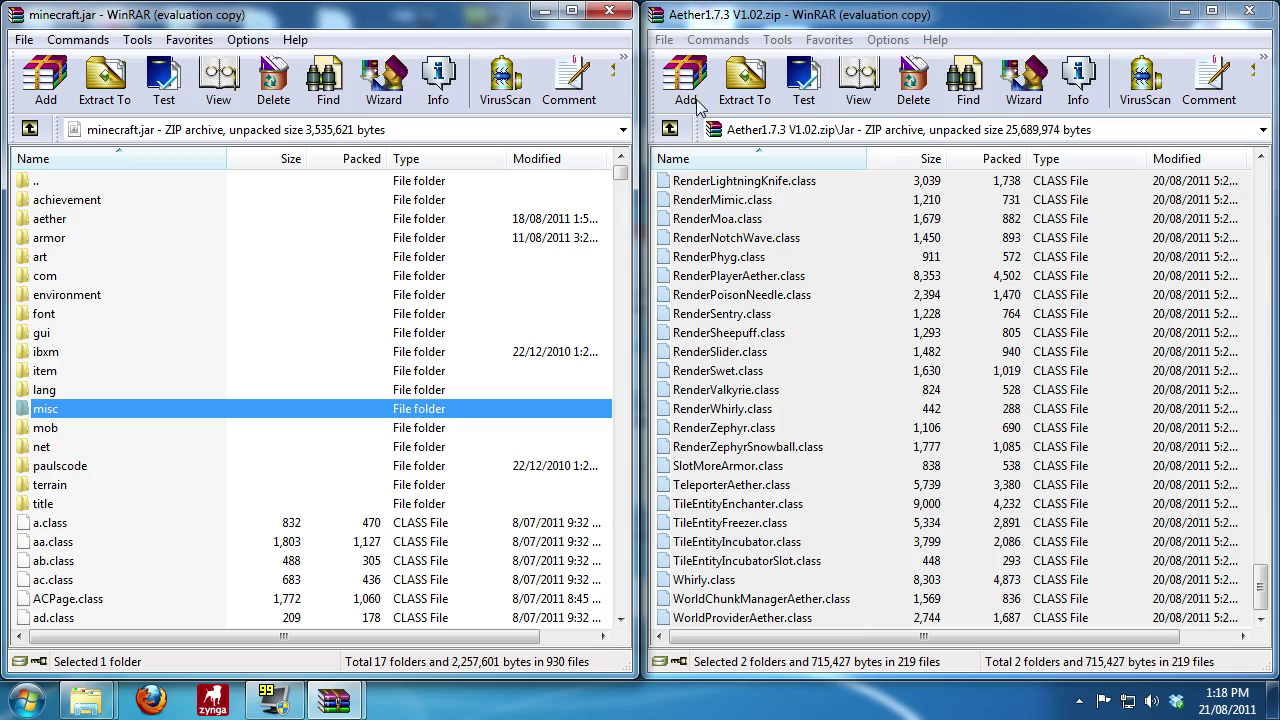
{"action": "left_click", "coordinate": [608, 13]}
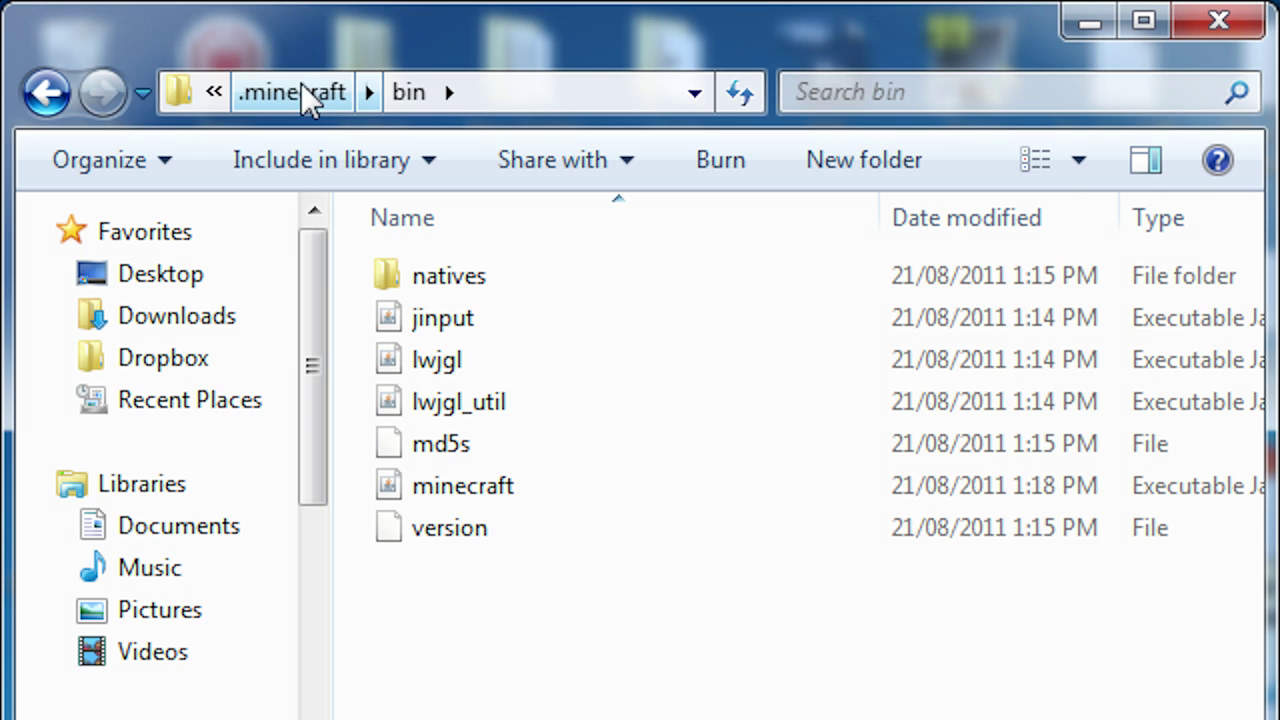
Copy the mod folder from the Aether archive's Resources folder into the .minecraft resources folder and close all open windows
{"action": "left_click", "coordinate": [273, 83]}
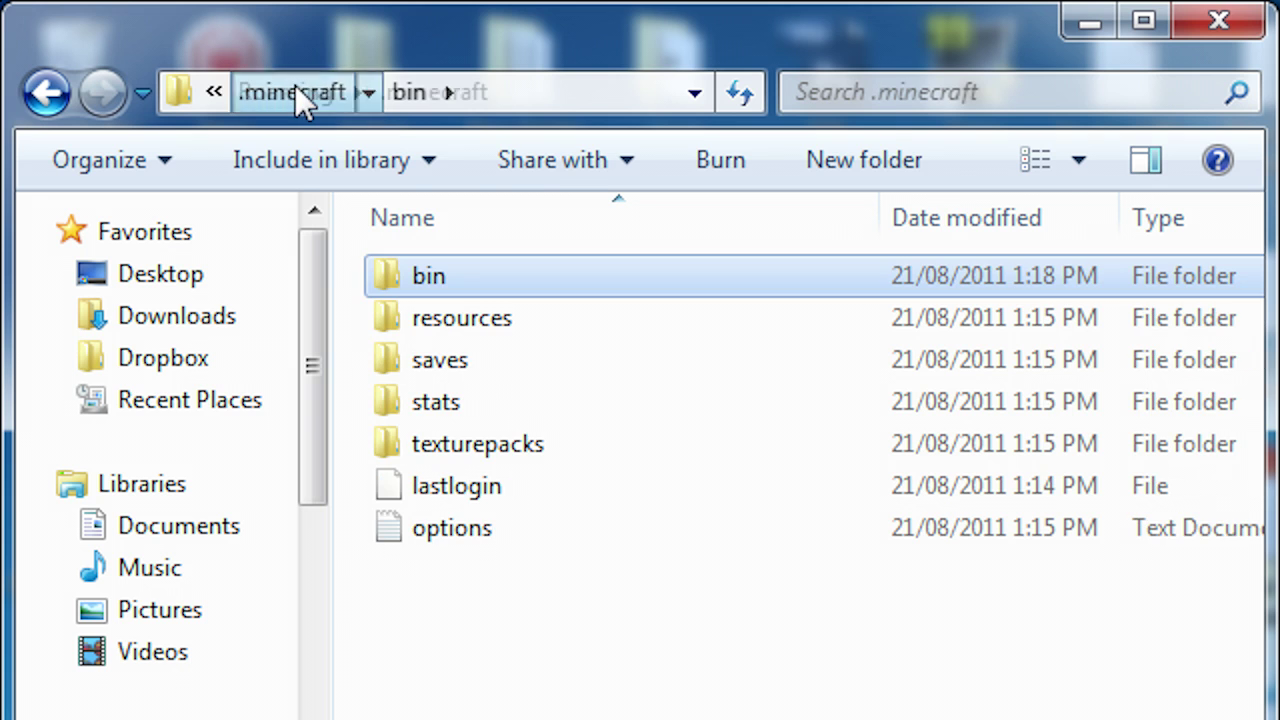
{"action": "double_click", "coordinate": [468, 338]}
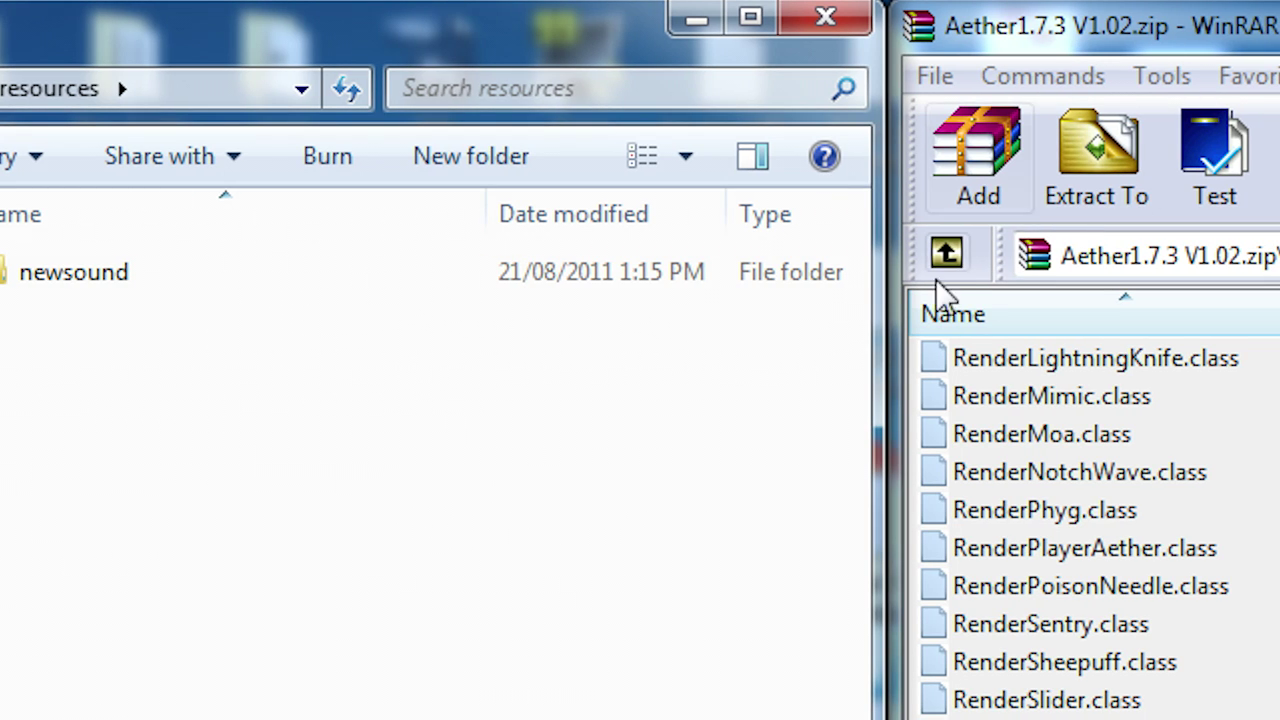
{"action": "left_click", "coordinate": [945, 258]}
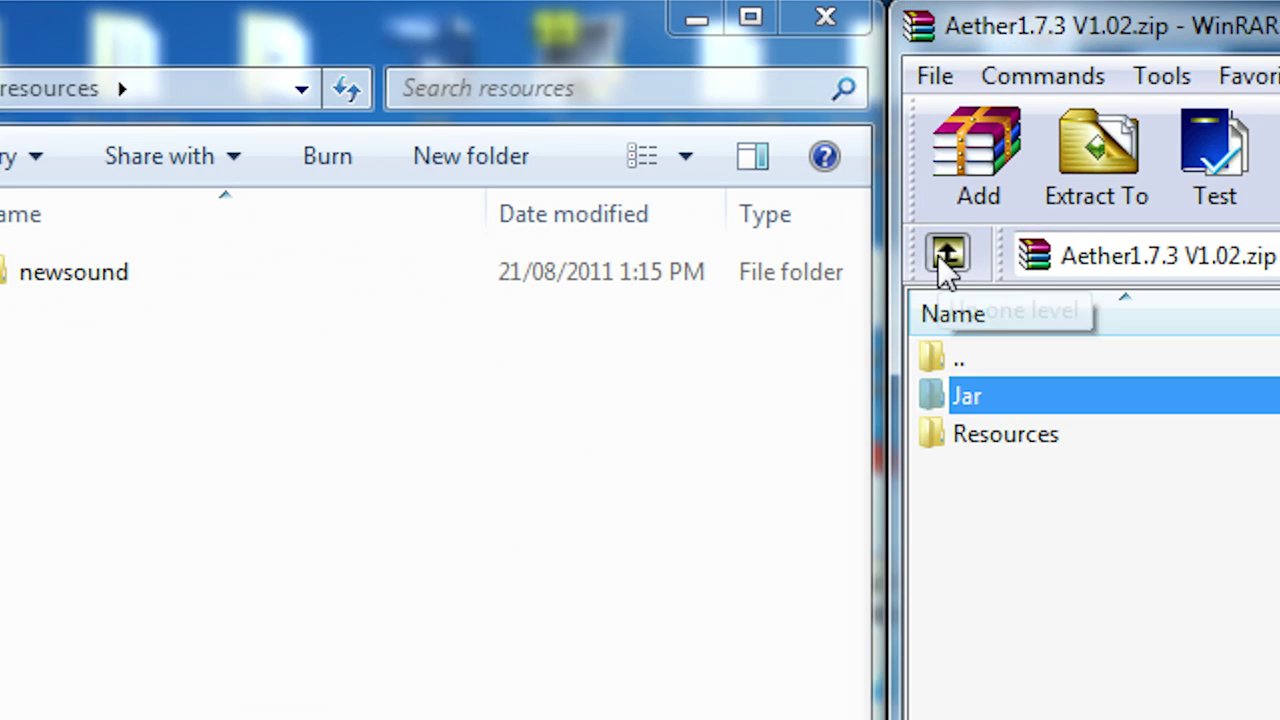
{"action": "double_click", "coordinate": [993, 435]}
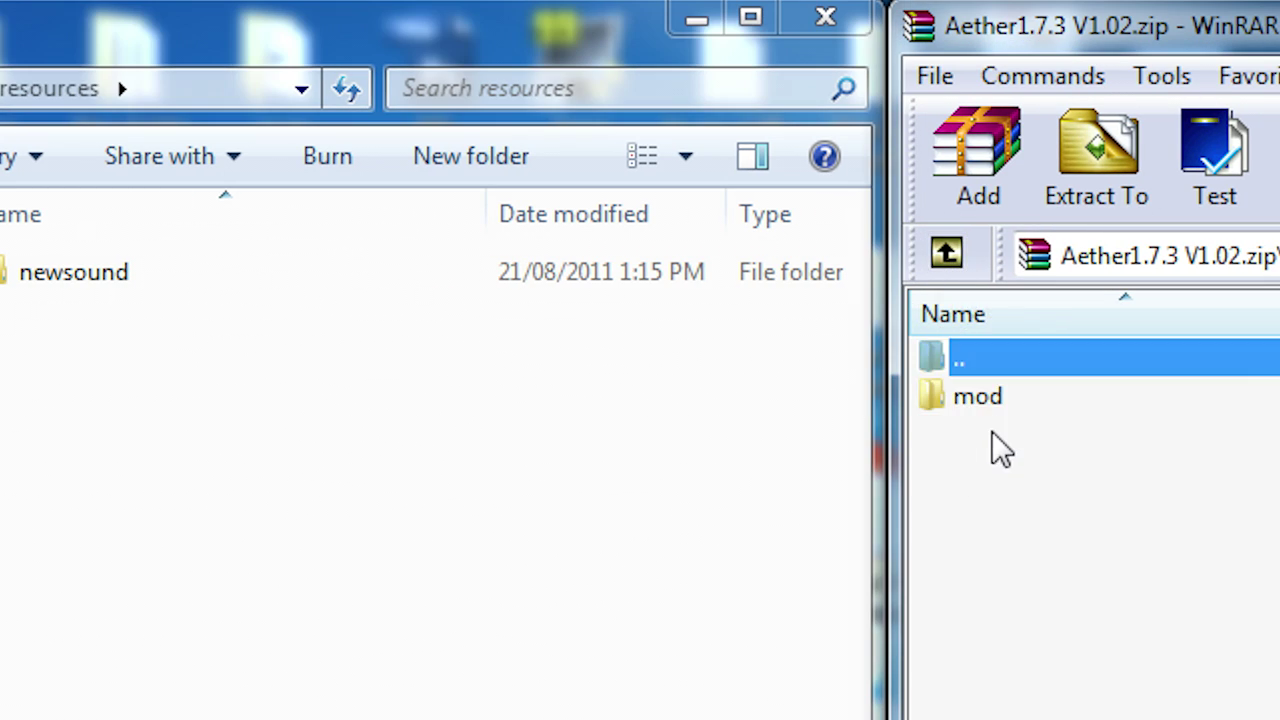
{"action": "left_click", "coordinate": [995, 408]}
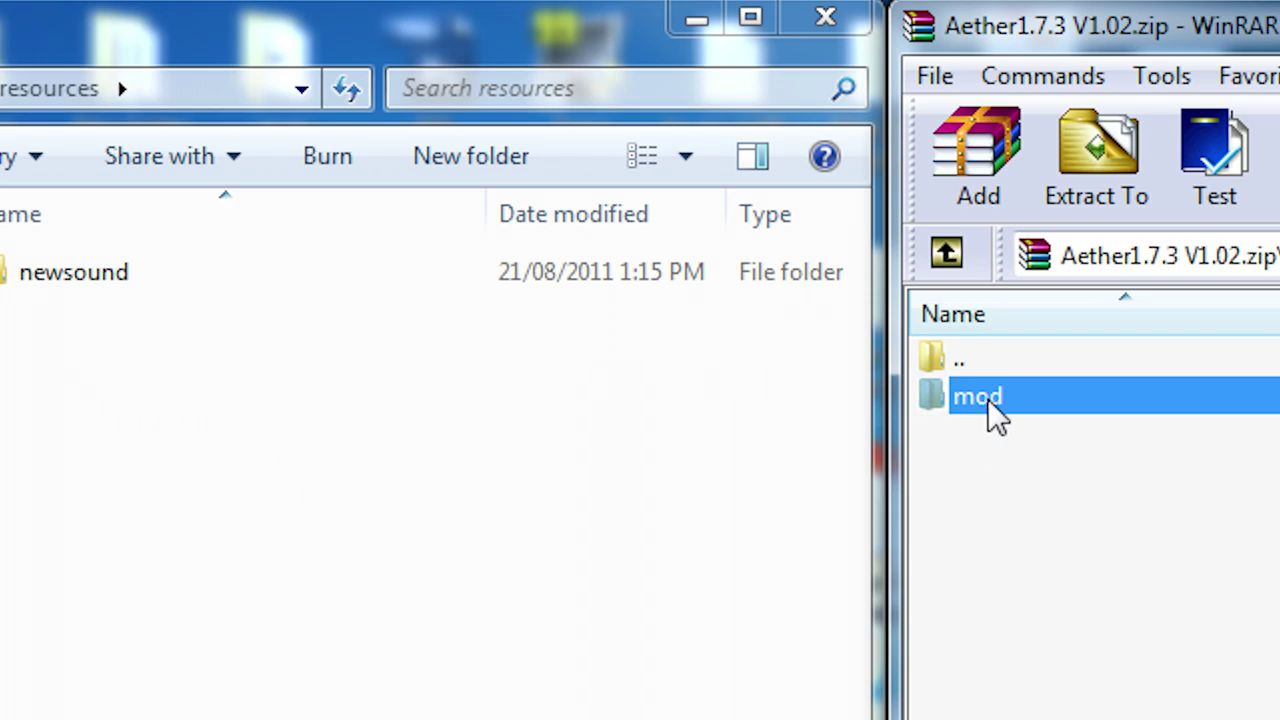
{"action": "left_click_drag", "start_coordinate": [998, 418], "coordinate": [126, 400]}
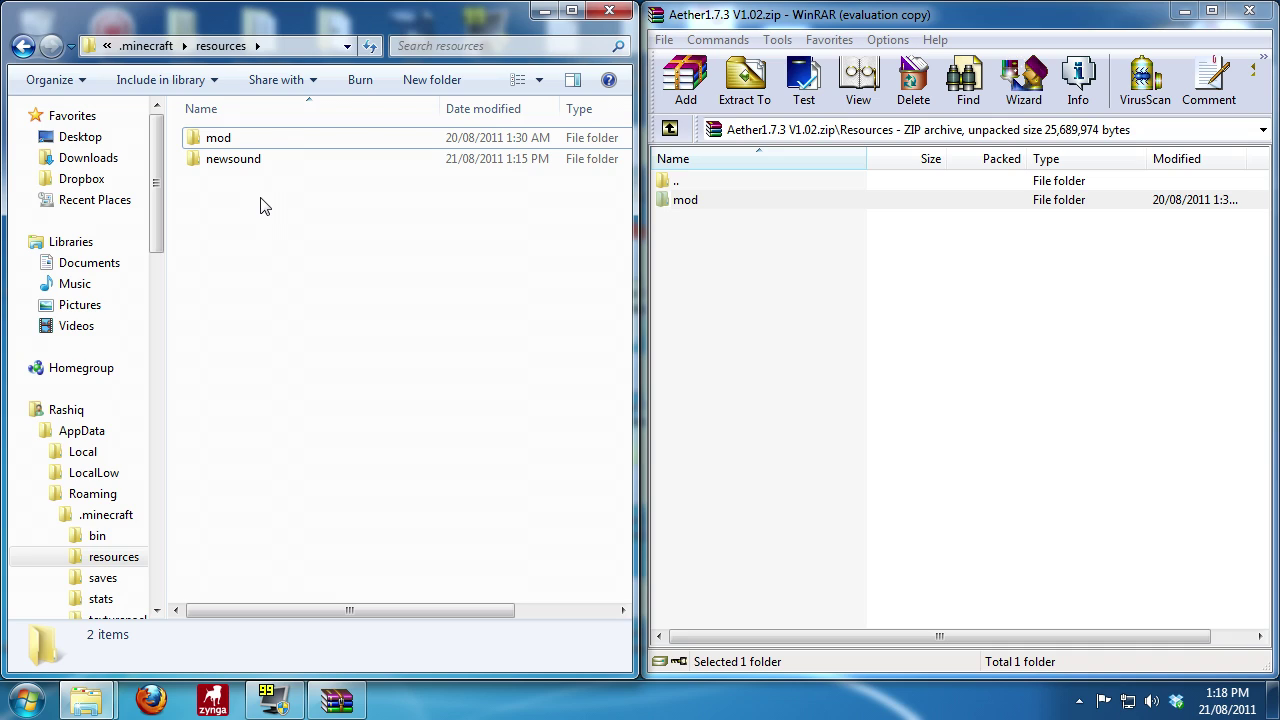
{"action": "left_click", "coordinate": [611, 12]}
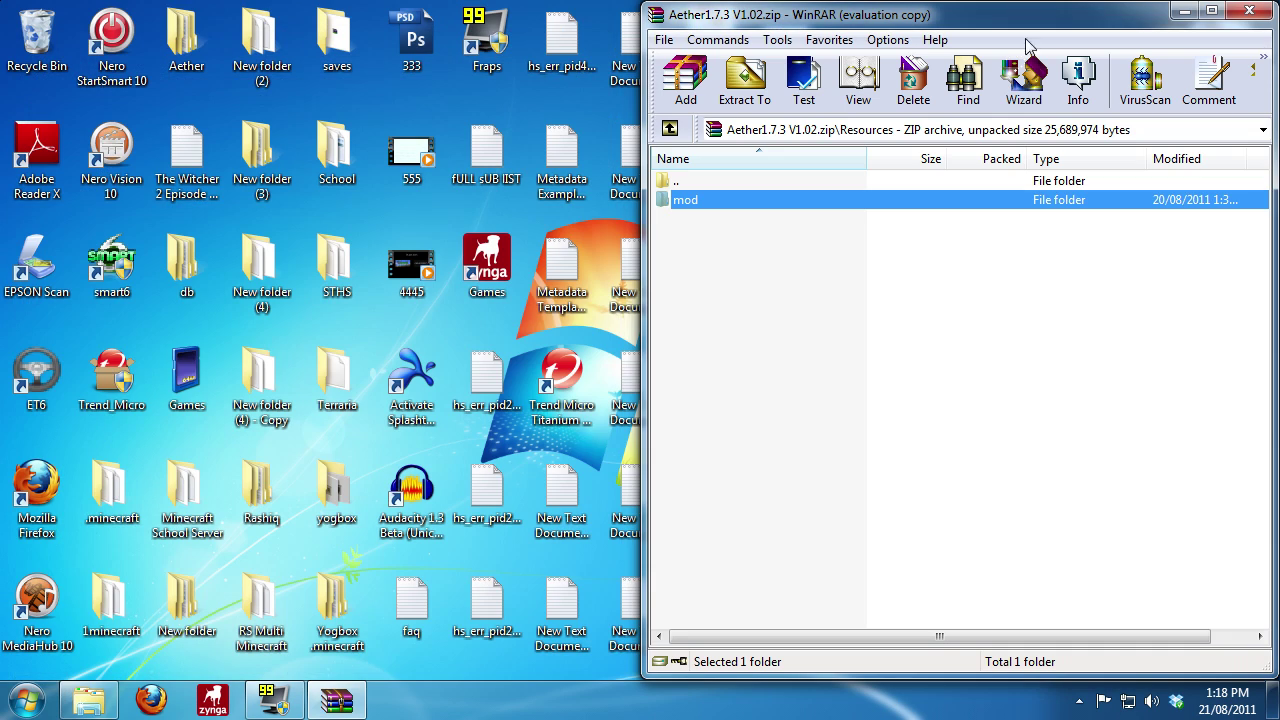
{"action": "left_click", "coordinate": [1250, 12]}
{"action": "left_click", "coordinate": [1249, 12]}
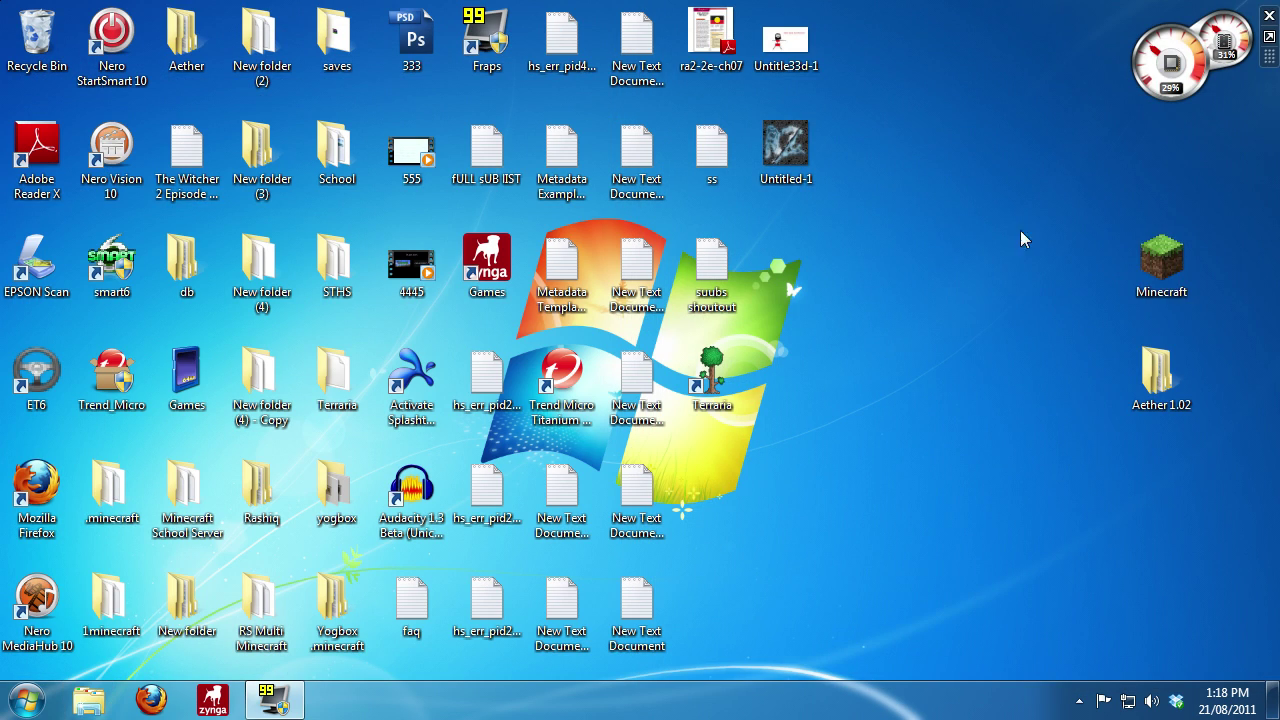
Launch Minecraft, log in with the remembered account, and toggle the title screen theme to normal and back to Aether
{"action": "double_click", "coordinate": [1162, 262]}
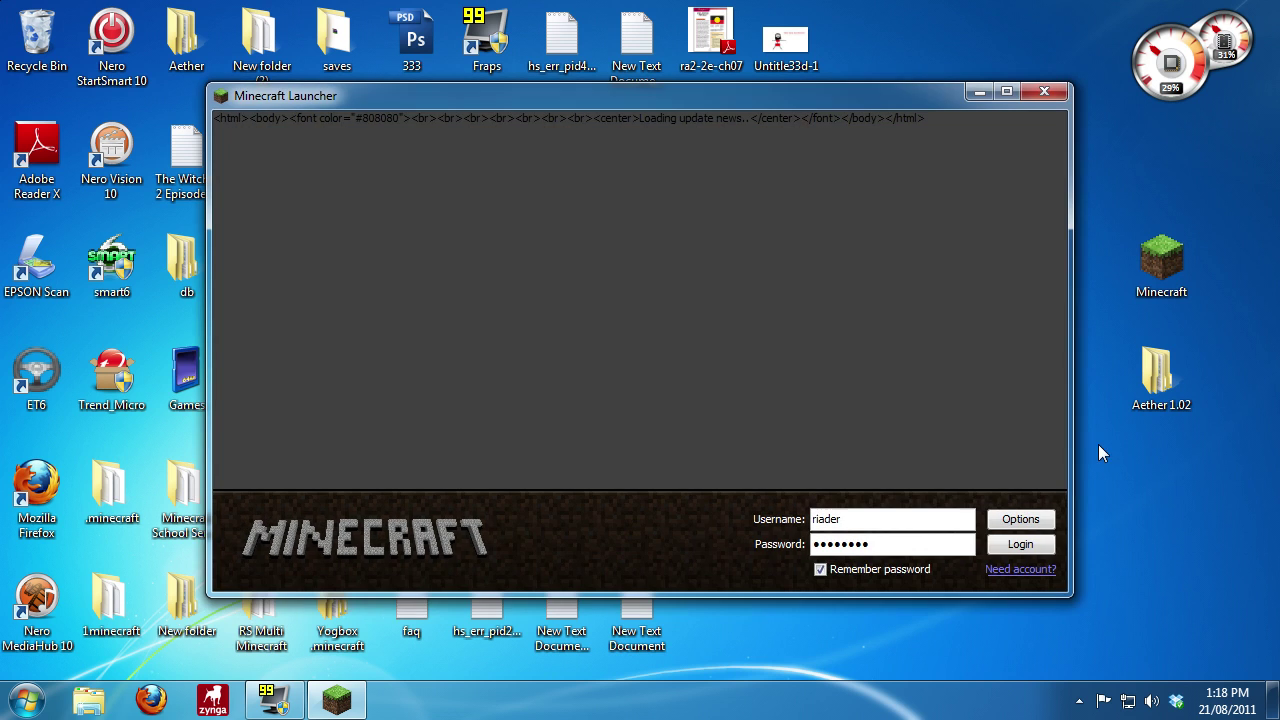
{"action": "left_click", "coordinate": [1034, 545]}
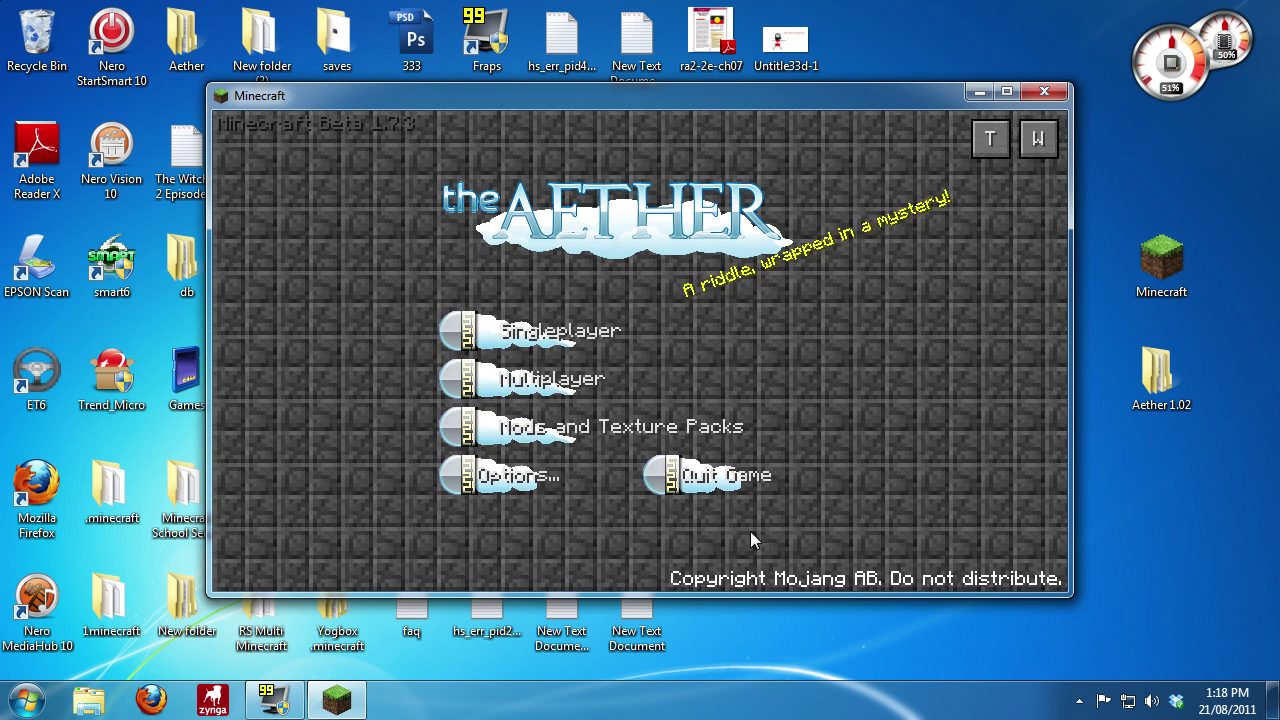
{"action": "left_click", "coordinate": [989, 140]}
{"action": "left_click", "coordinate": [989, 140]}
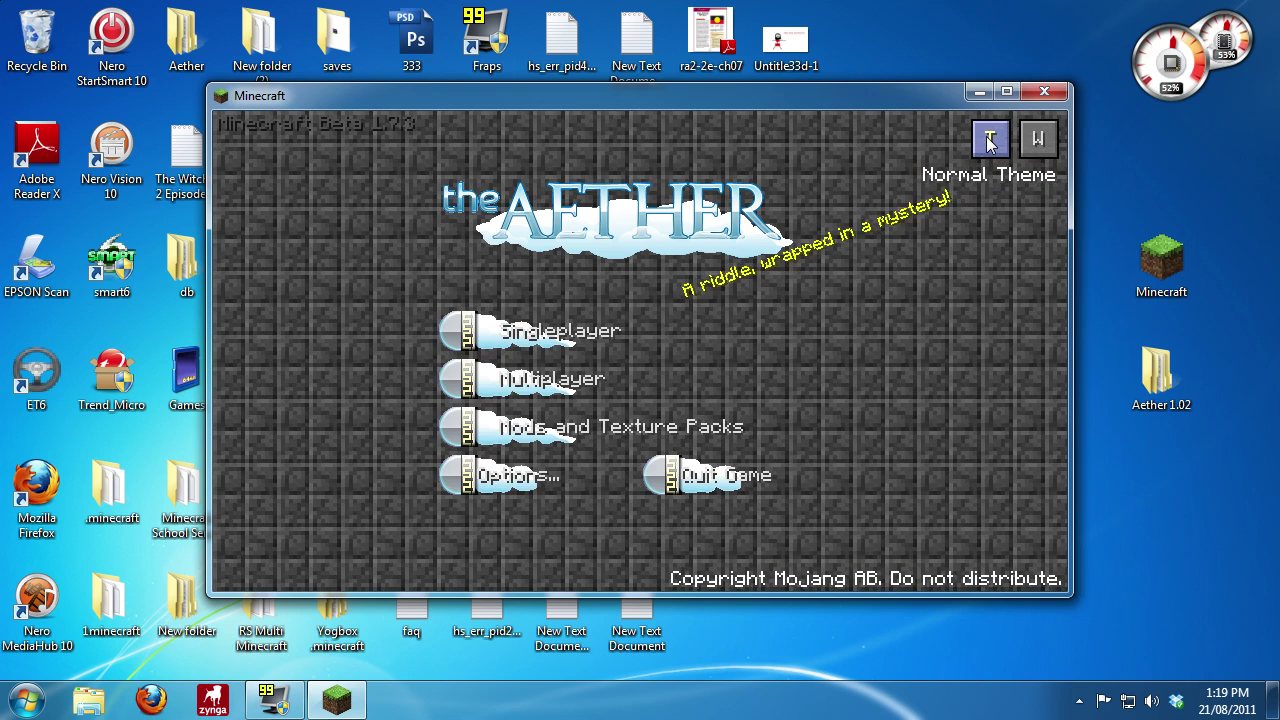